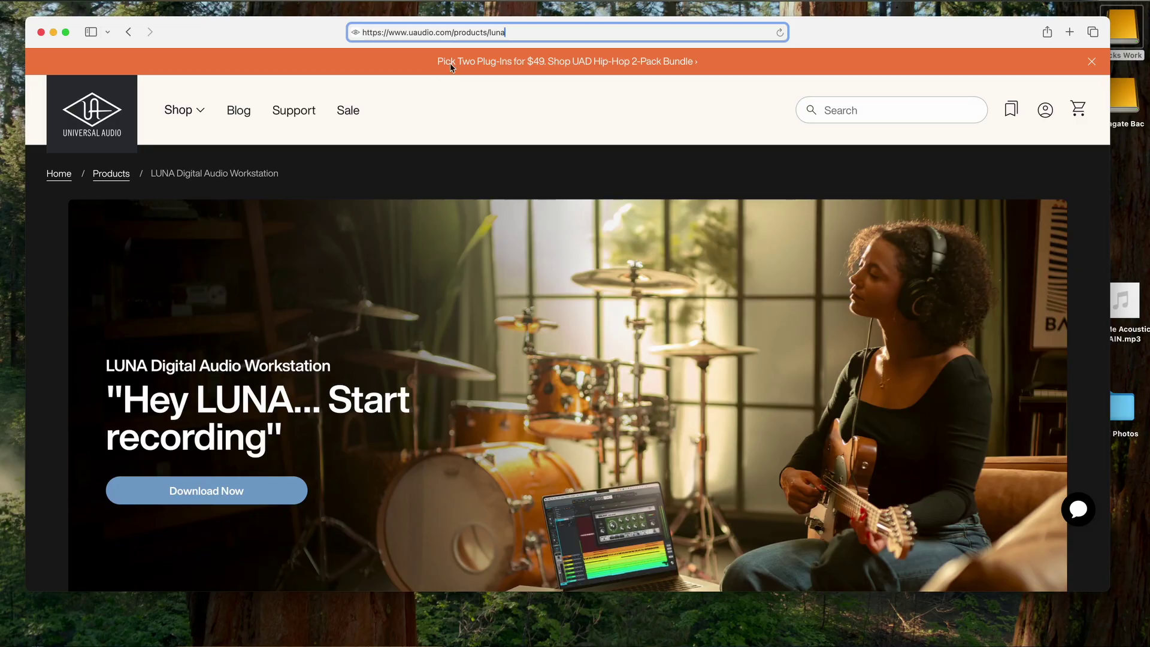
Scroll the LUNA product page to find the Download LUNA Free button
scroll(449, 277, "down", 5)
scroll(450, 276, "down", 2)
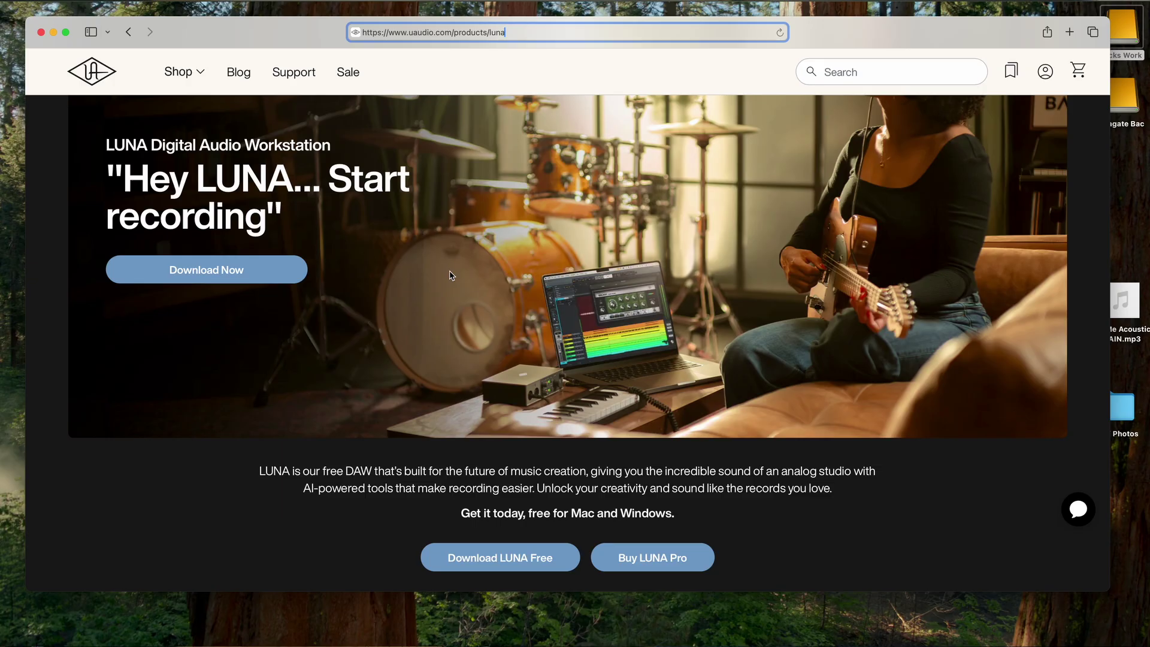
scroll(450, 275, "down", 5)
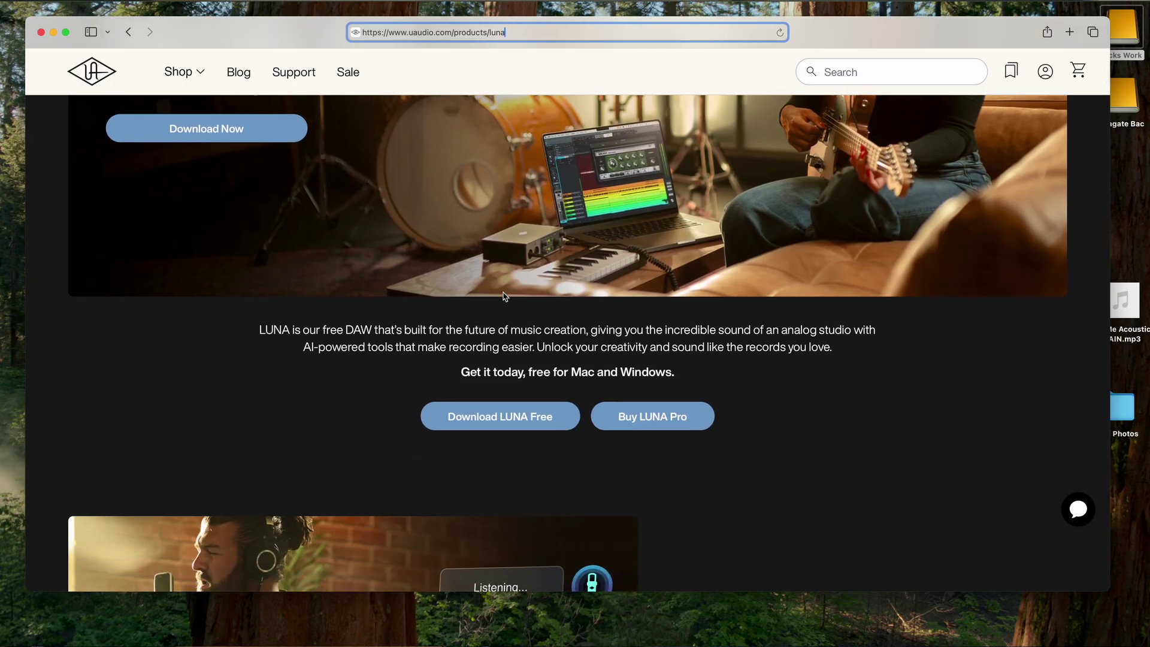
scroll(506, 296, "up", 1)
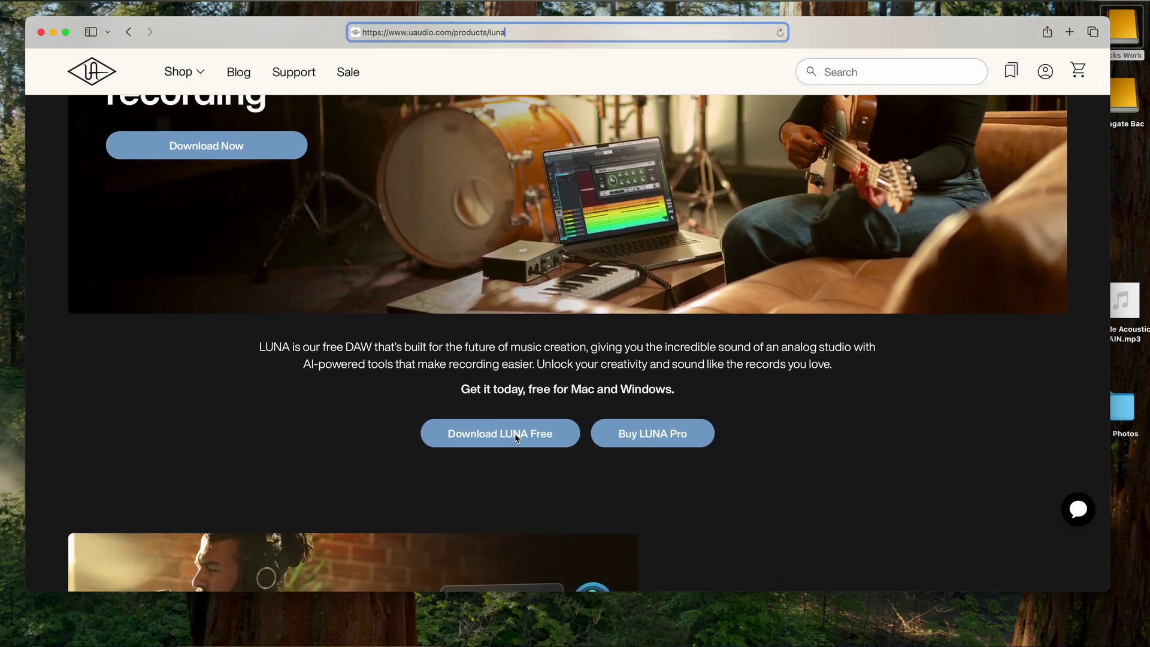
Start the free LUNA download, log in with the saved e-mail, and download the Mac installer
left_click(473, 442)
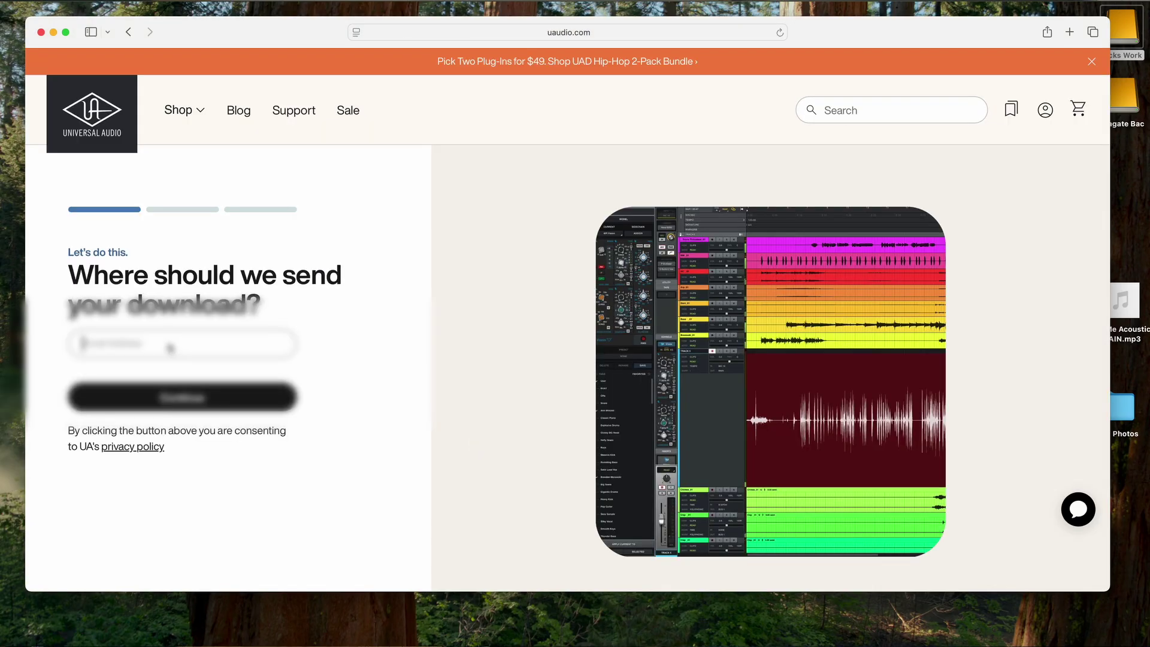
left_click(171, 348)
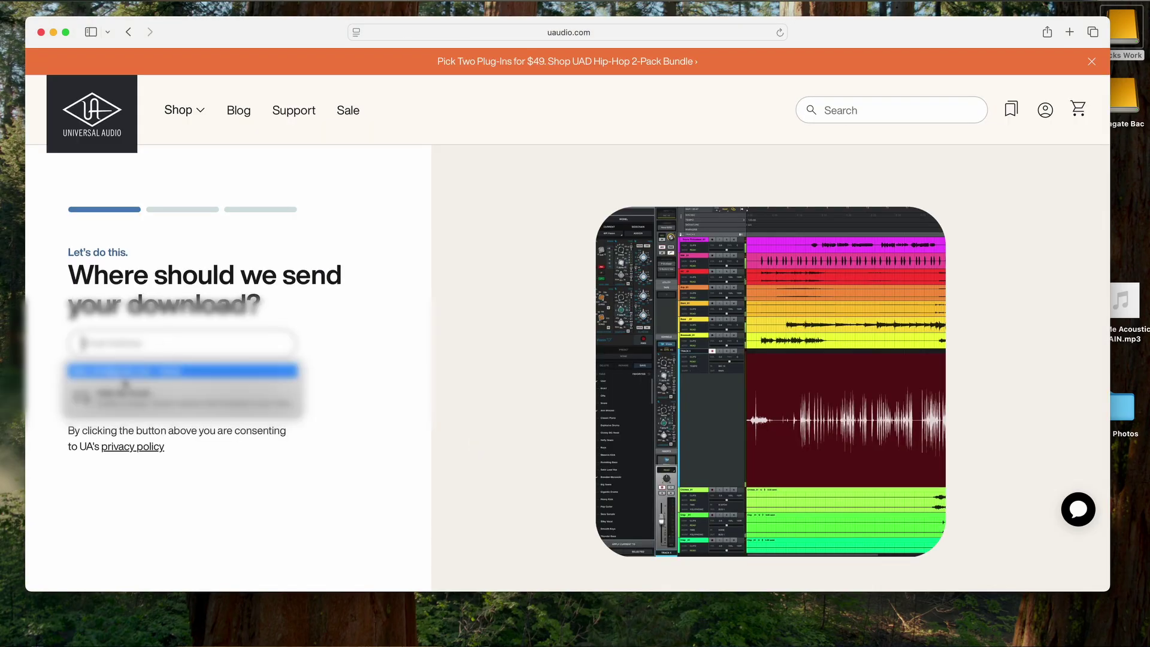
left_click(129, 381)
left_click(197, 396)
left_click(175, 427)
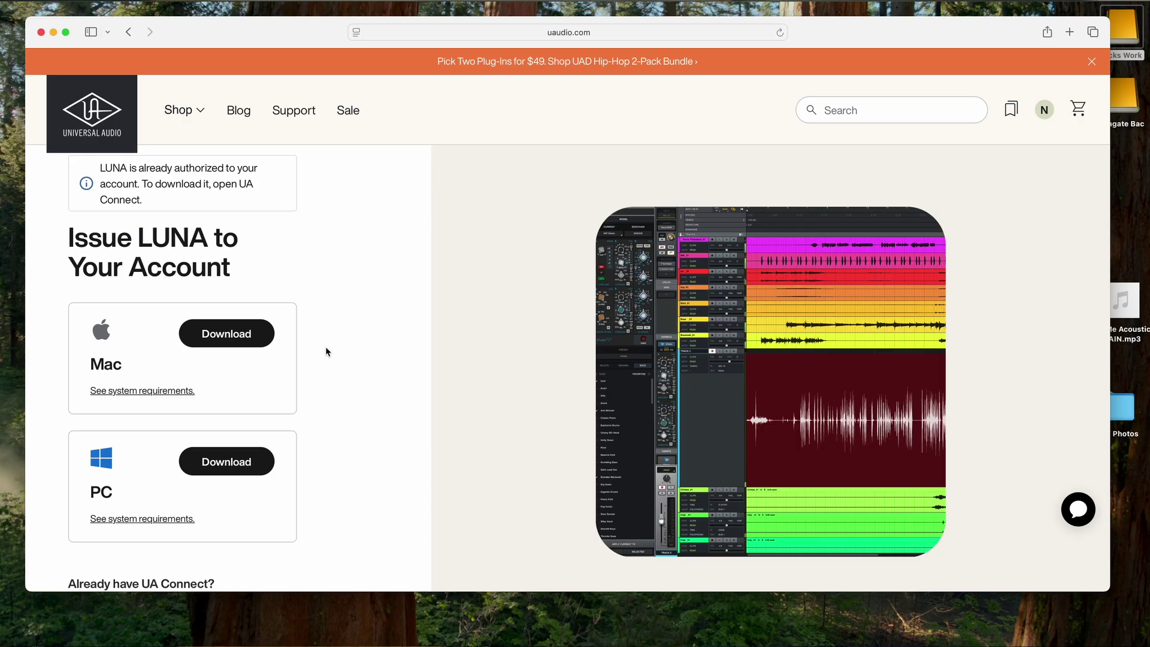
scroll(284, 399, "down", 2)
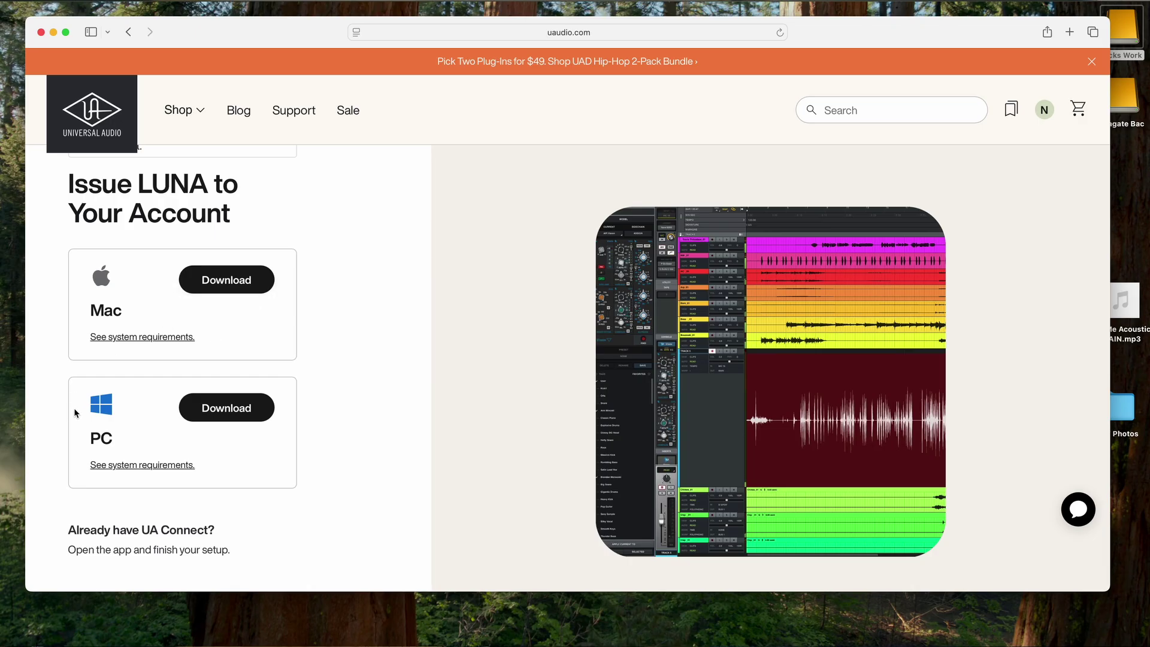
left_click(131, 337)
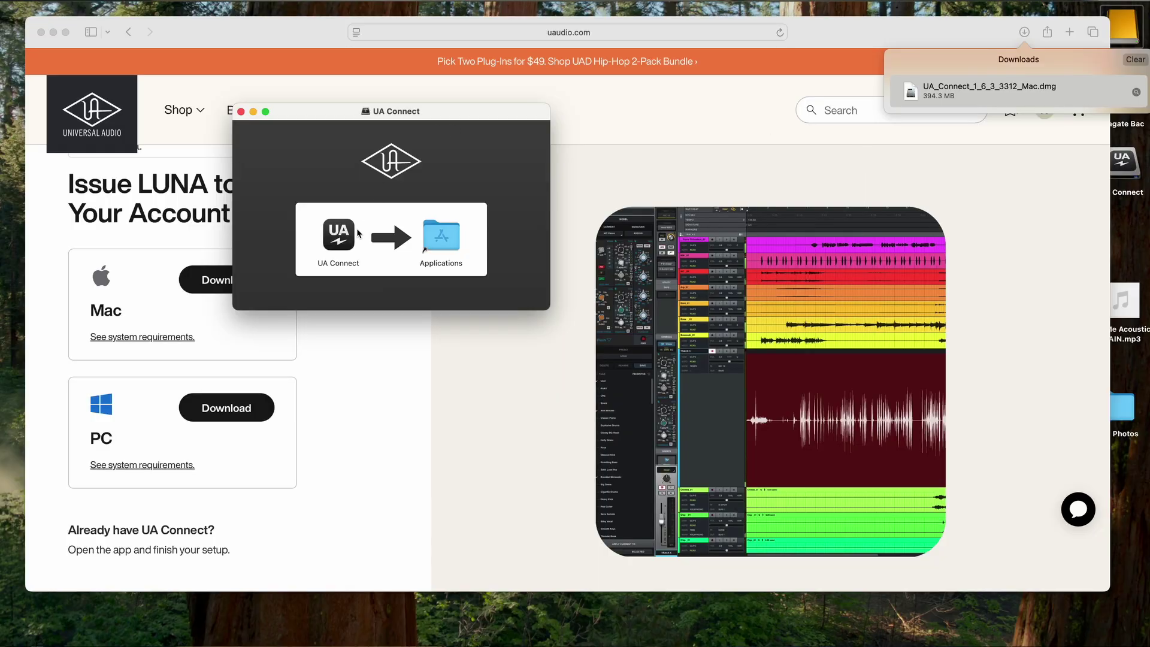
Copy UA Connect into Applications, keeping both it and the older copy
left_click_drag(338, 238, 438, 240)
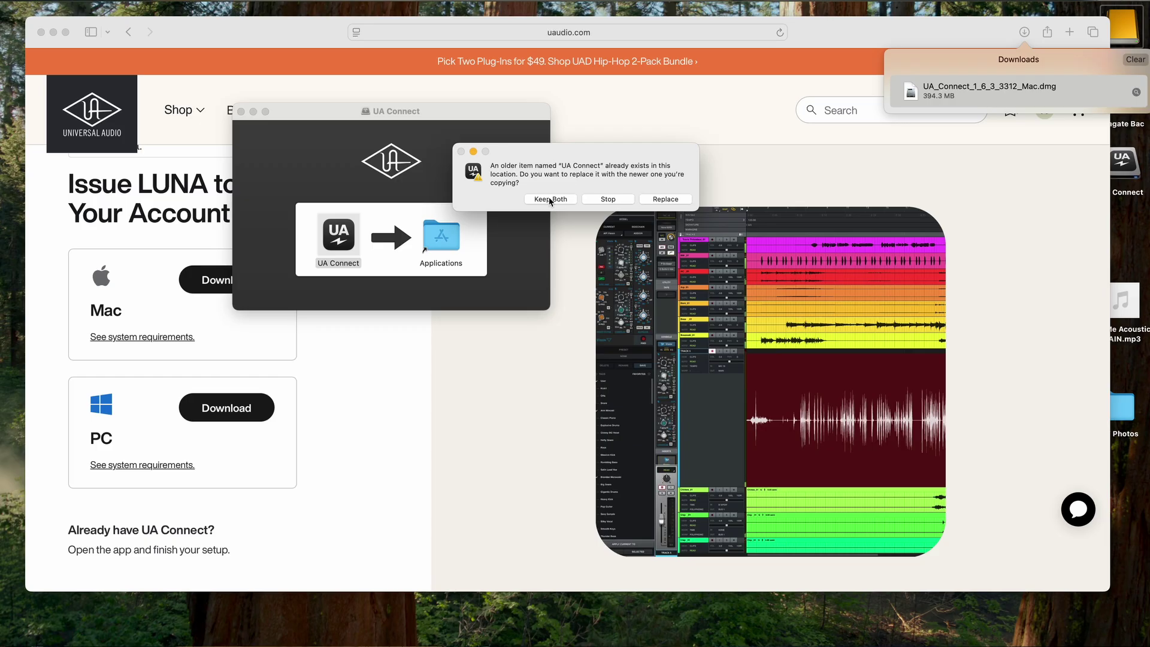
left_click(666, 199)
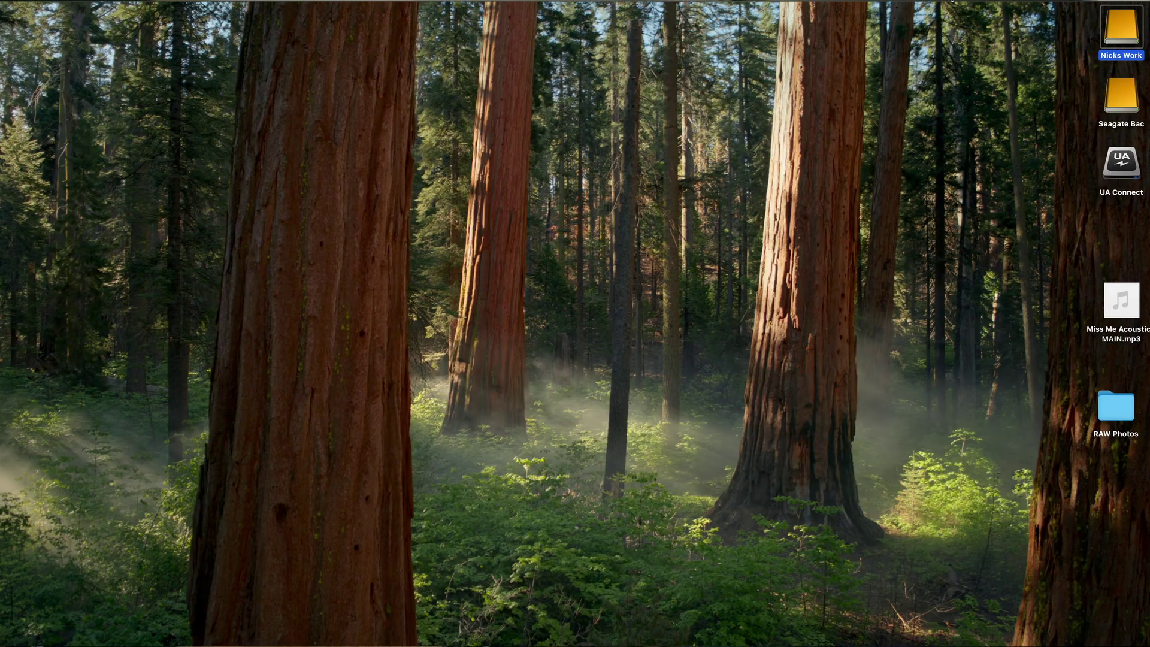
Launch UA Connect from the Dock to show its UAD Plug-Ins list
left_click(950, 4)
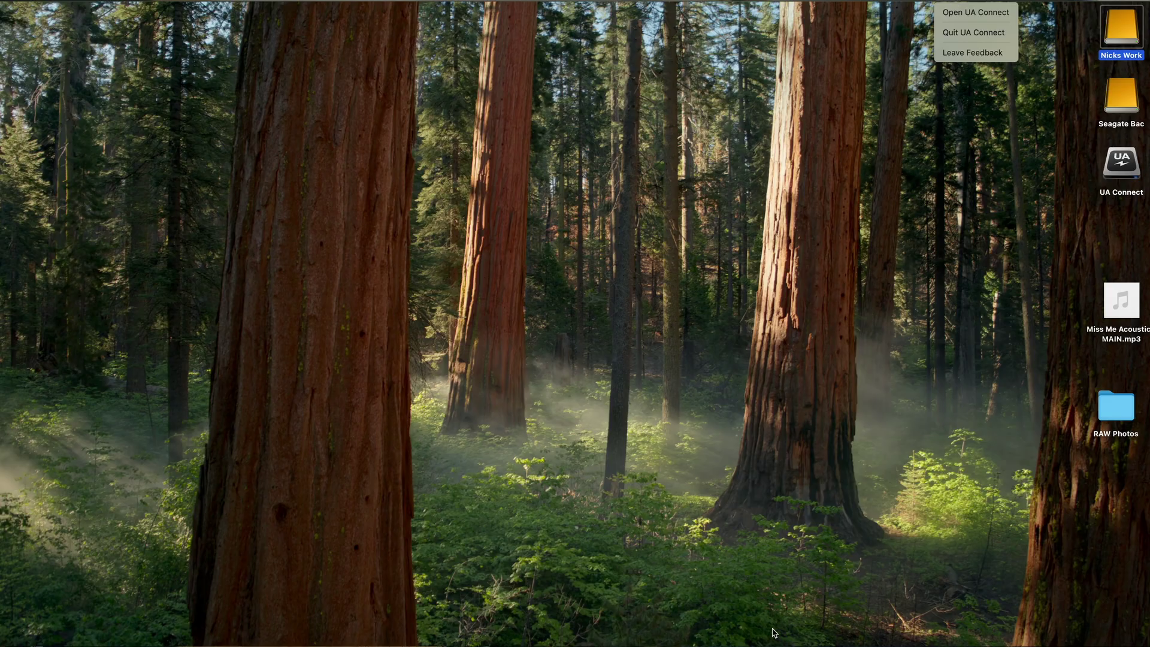
mouse_move(735, 623)
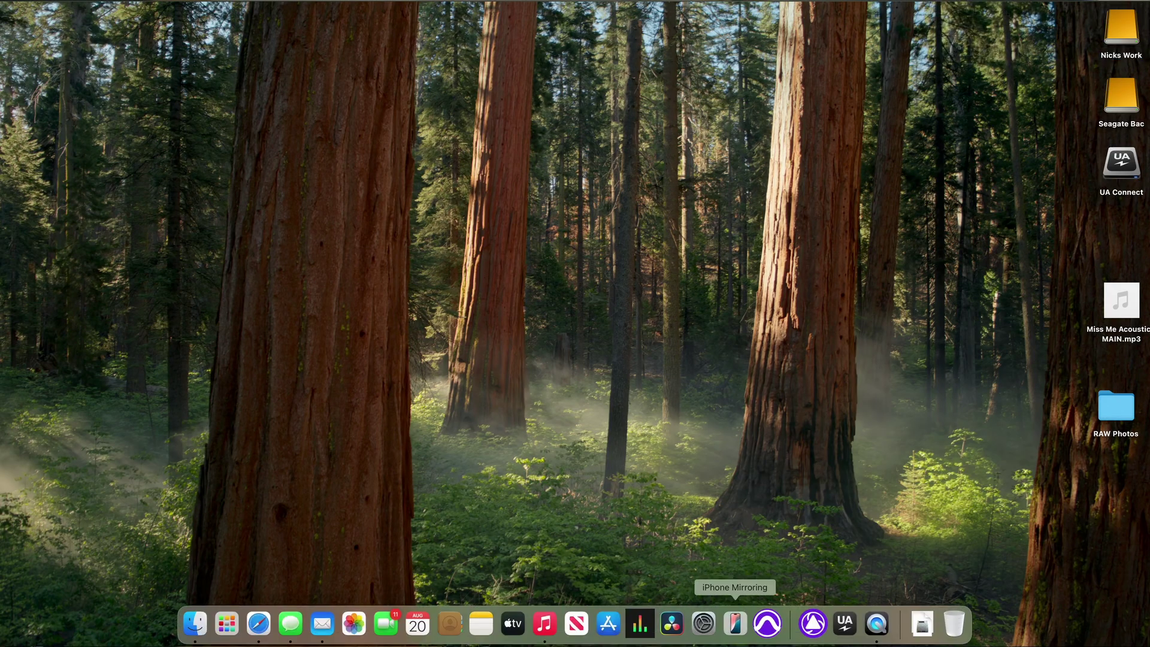
left_click(842, 628)
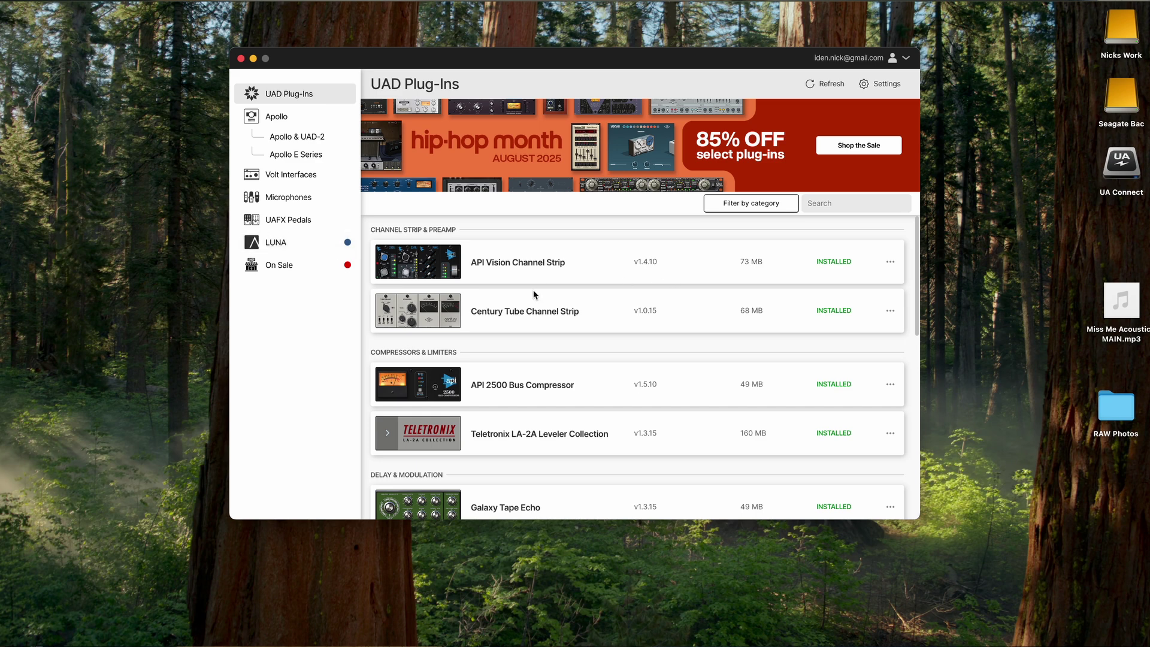
Download LUNA v1.9.1 from UA Connect's LUNA apps page
left_click(293, 243)
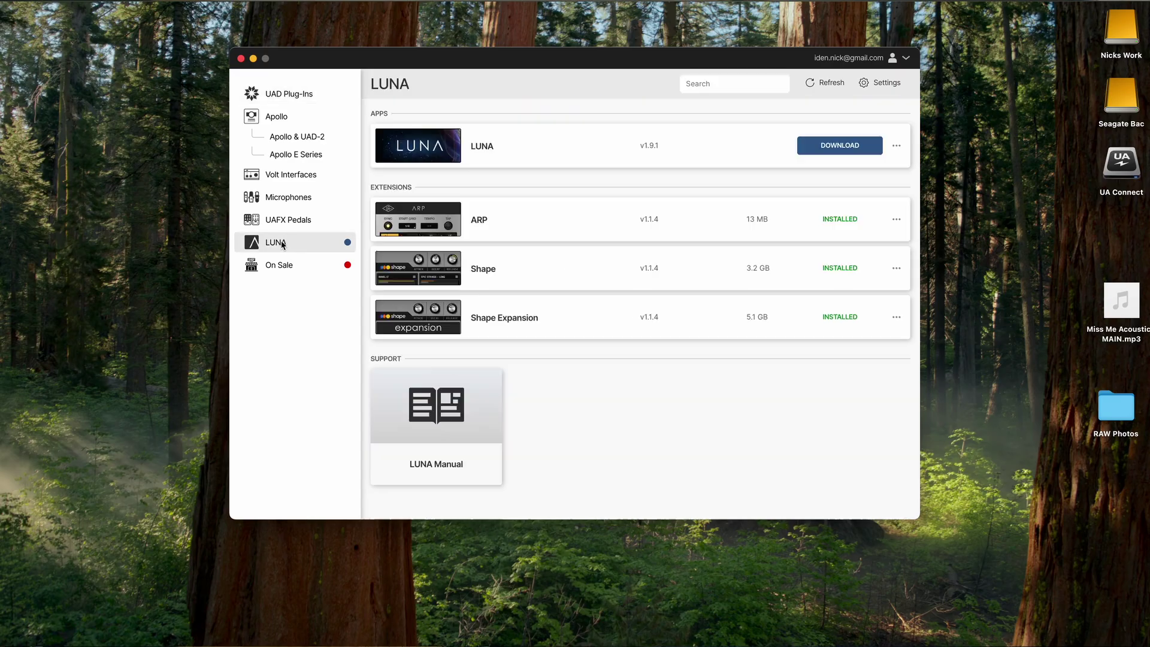
left_click(846, 151)
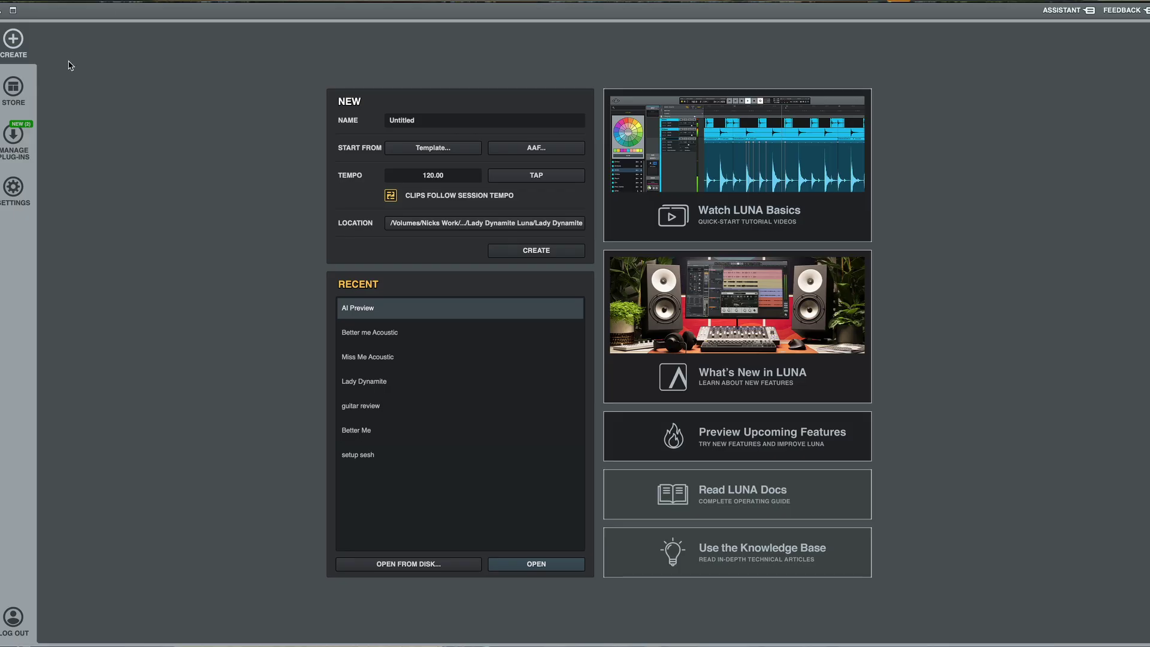
Glance at the online UAD plug-in store, then return to LUNA's start screen
left_click(17, 93)
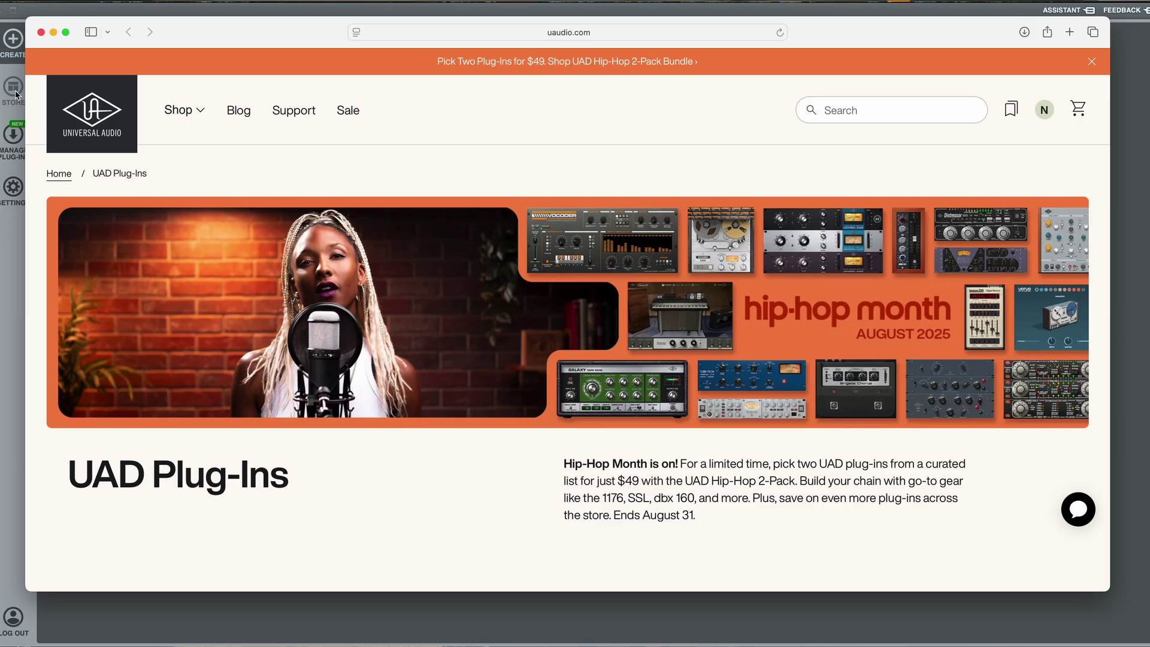
left_click(22, 86)
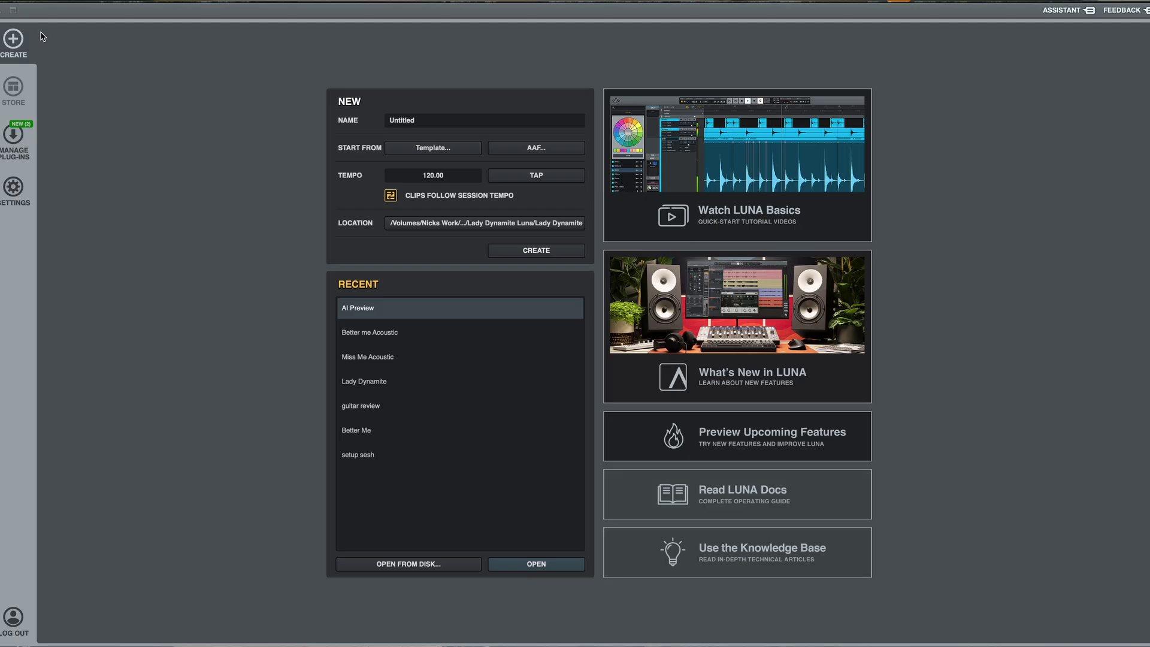
Enable VST3 support in the plug-in list and scan the newly found plug-ins
left_click(10, 139)
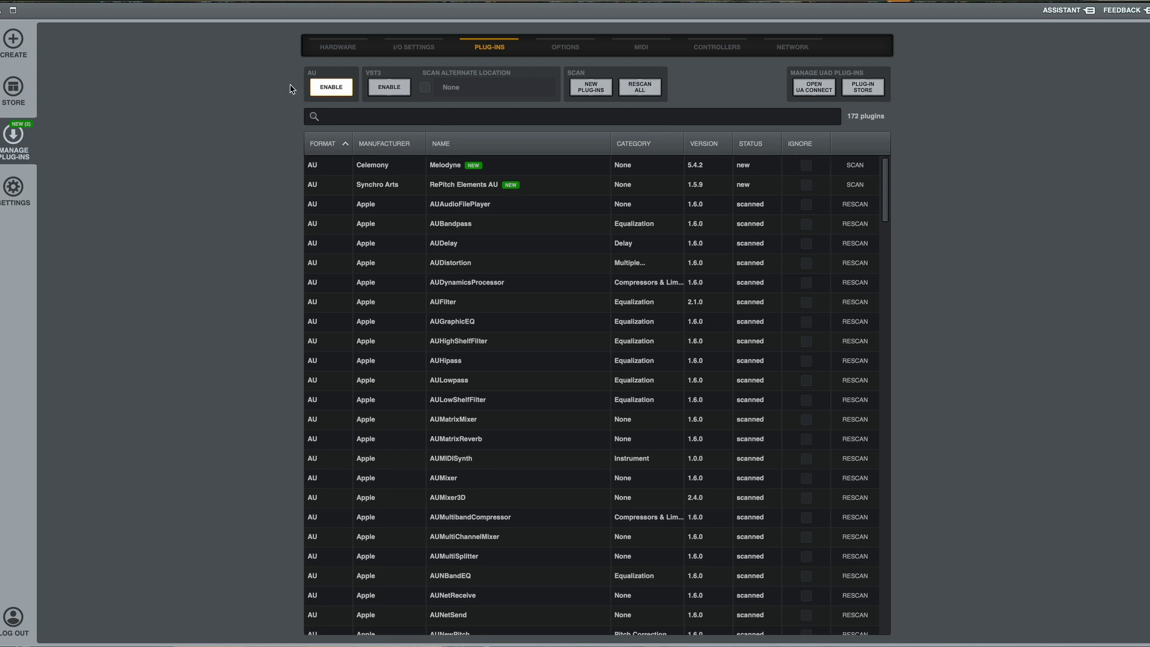
left_click(390, 90)
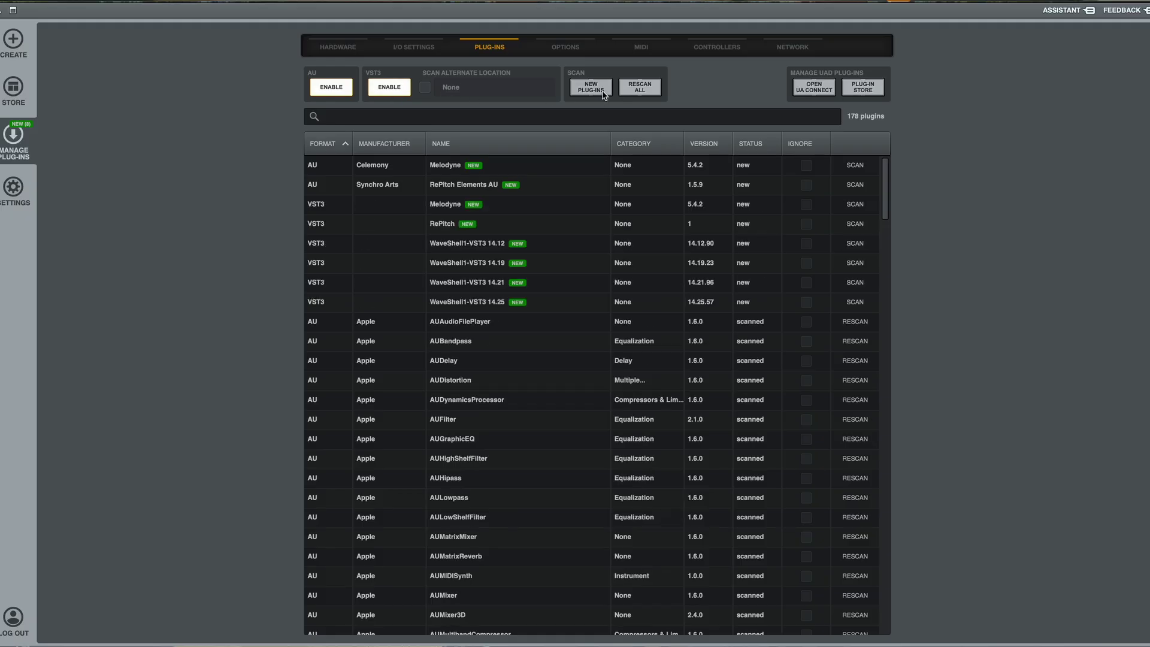
left_click(639, 89)
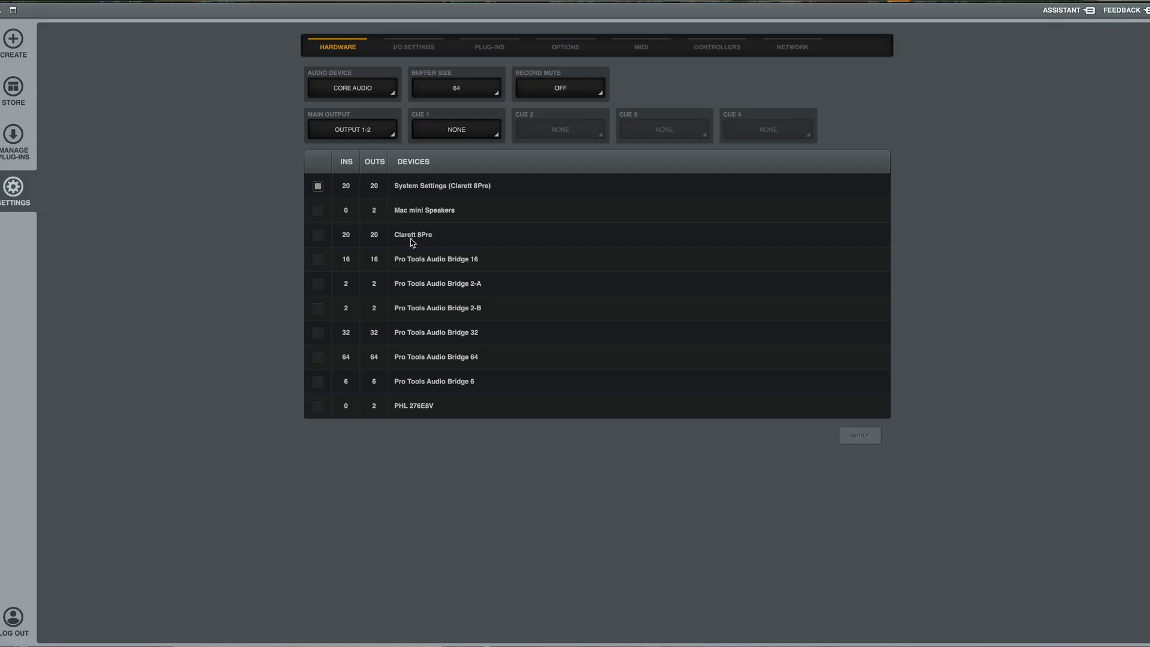
Apply Clarett 8Pre as the audio device and review the I/O channel settings
left_click(317, 235)
left_click(860, 436)
left_click(400, 48)
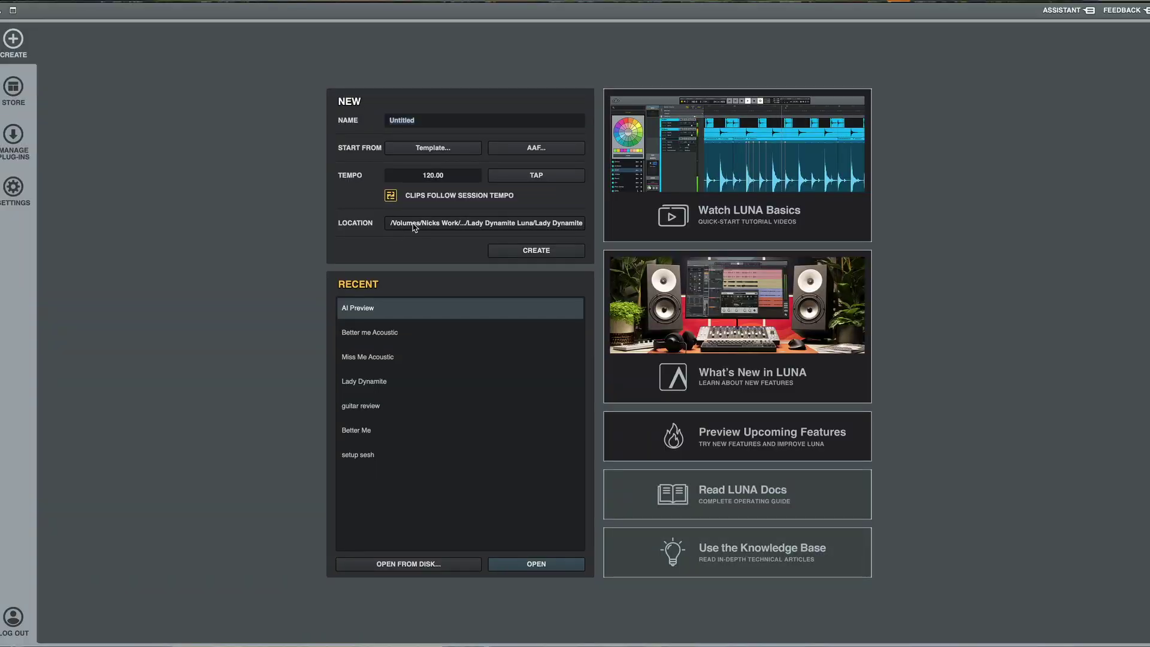
Set the new session's save location to the user's subfolder inside Audio Production
left_click(414, 226)
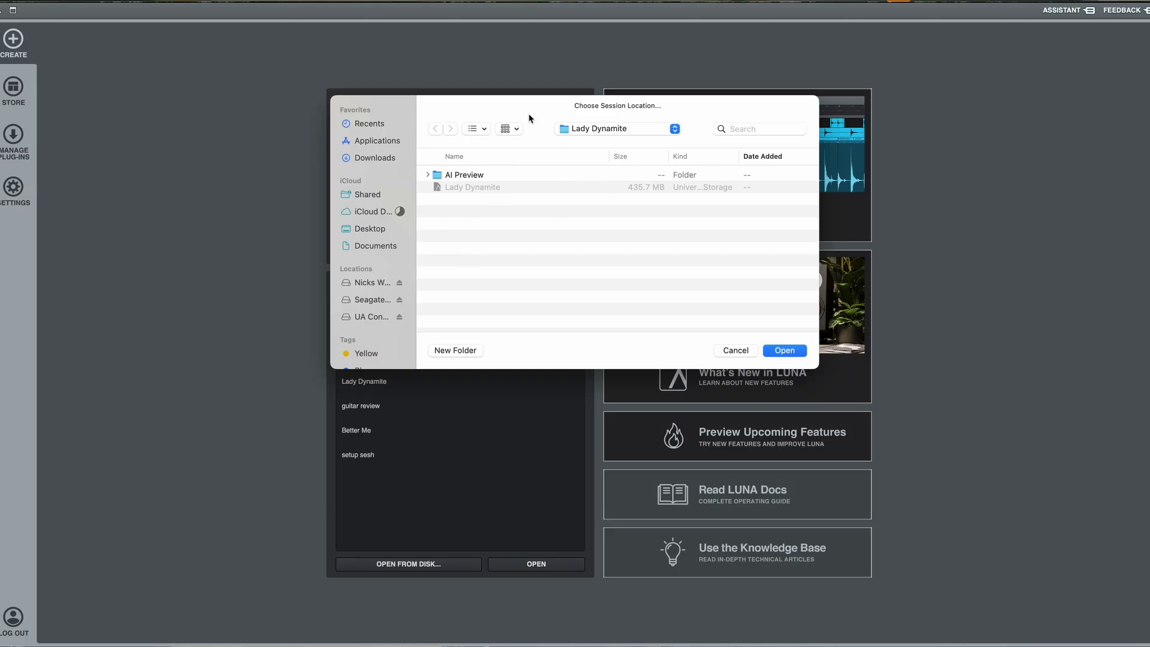
left_click(675, 129)
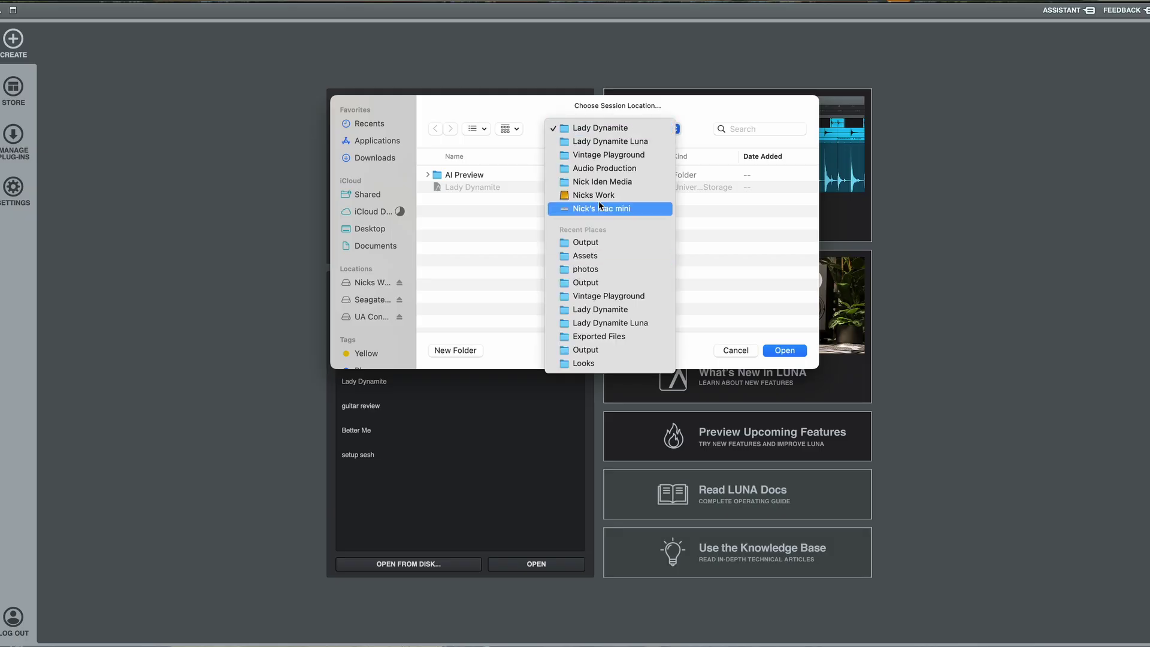
left_click(596, 168)
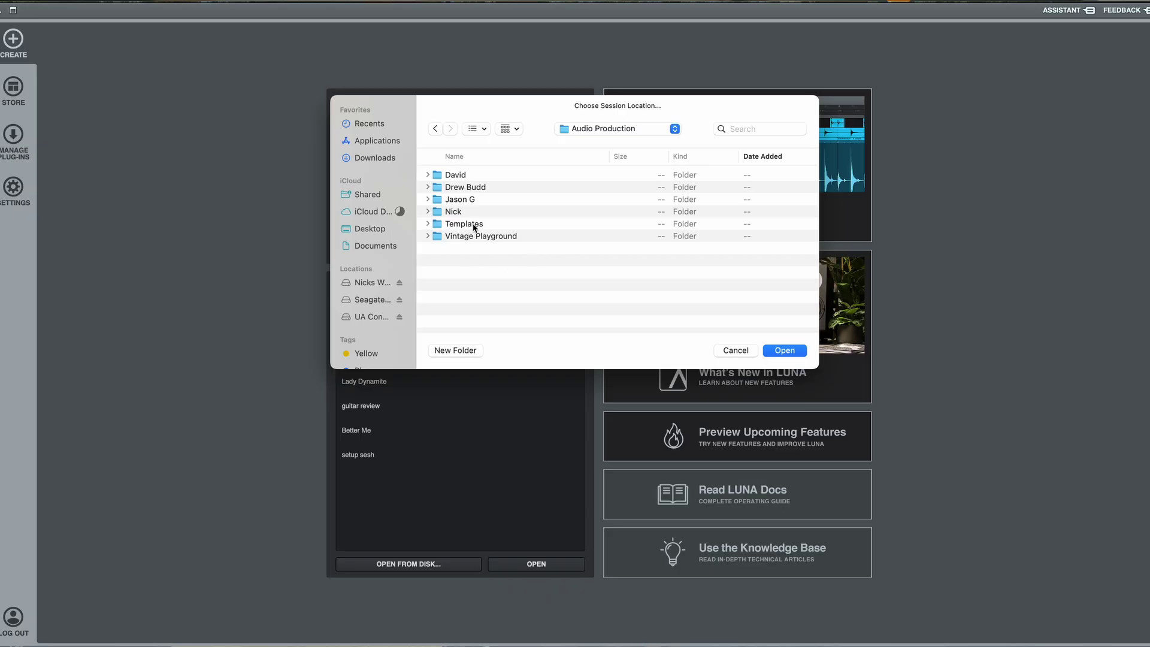
double_click(455, 213)
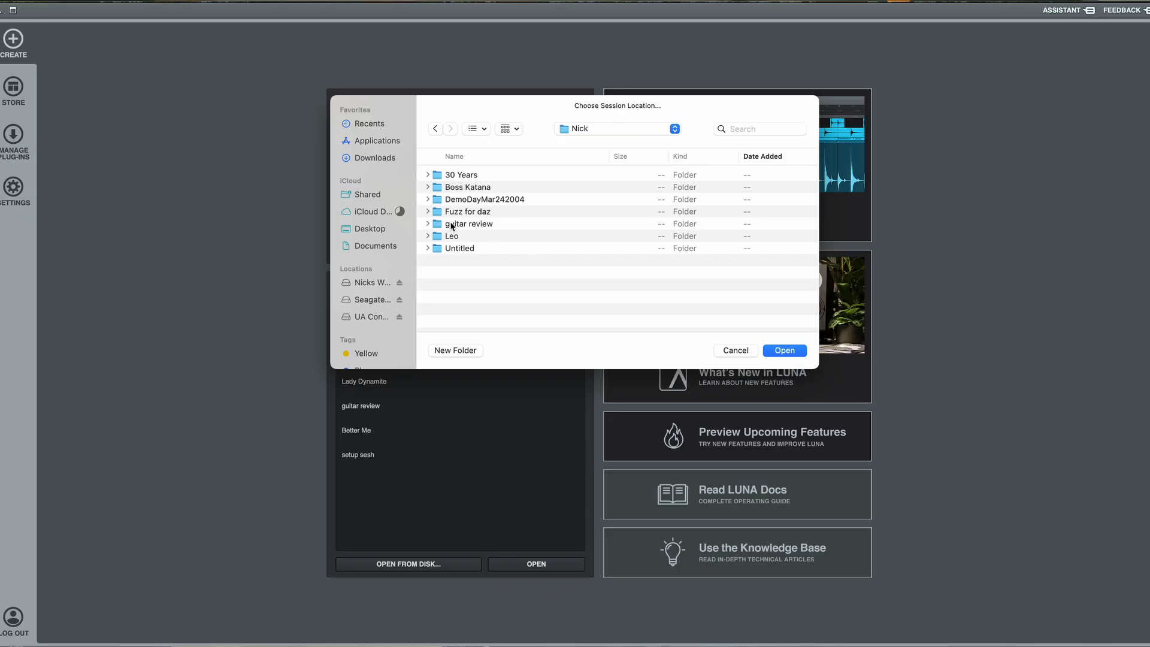
left_click(783, 351)
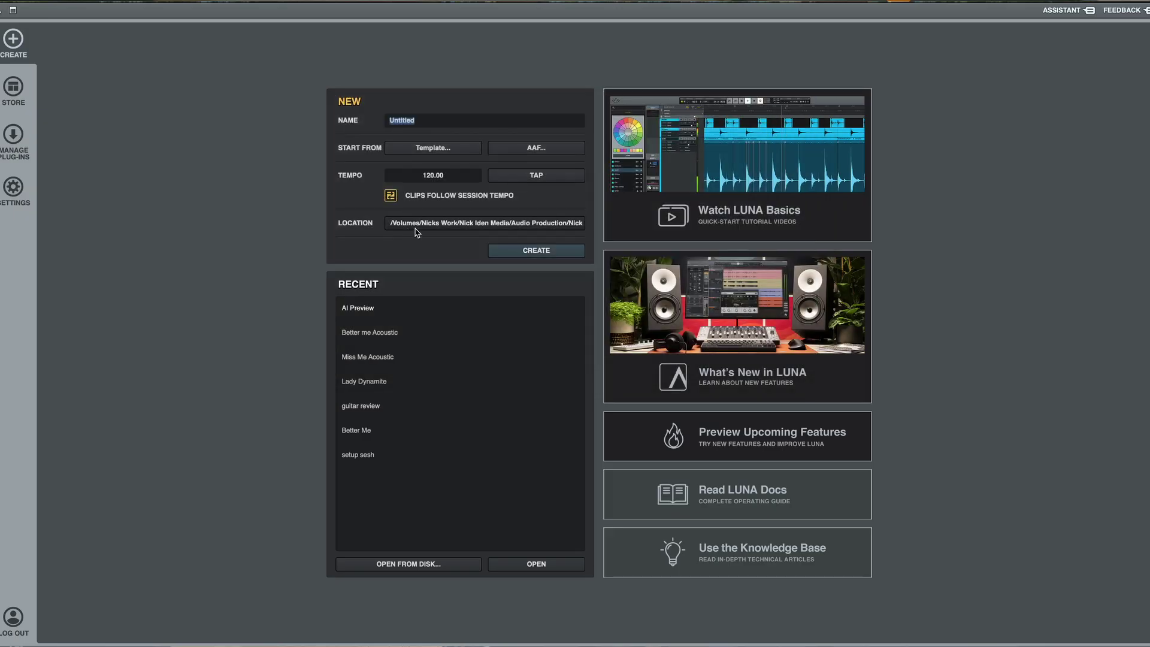
Rename the new session from Untitled to LunaWalkThrough
left_click(430, 121)
double_click(428, 123)
type("LunaWalkThrough")
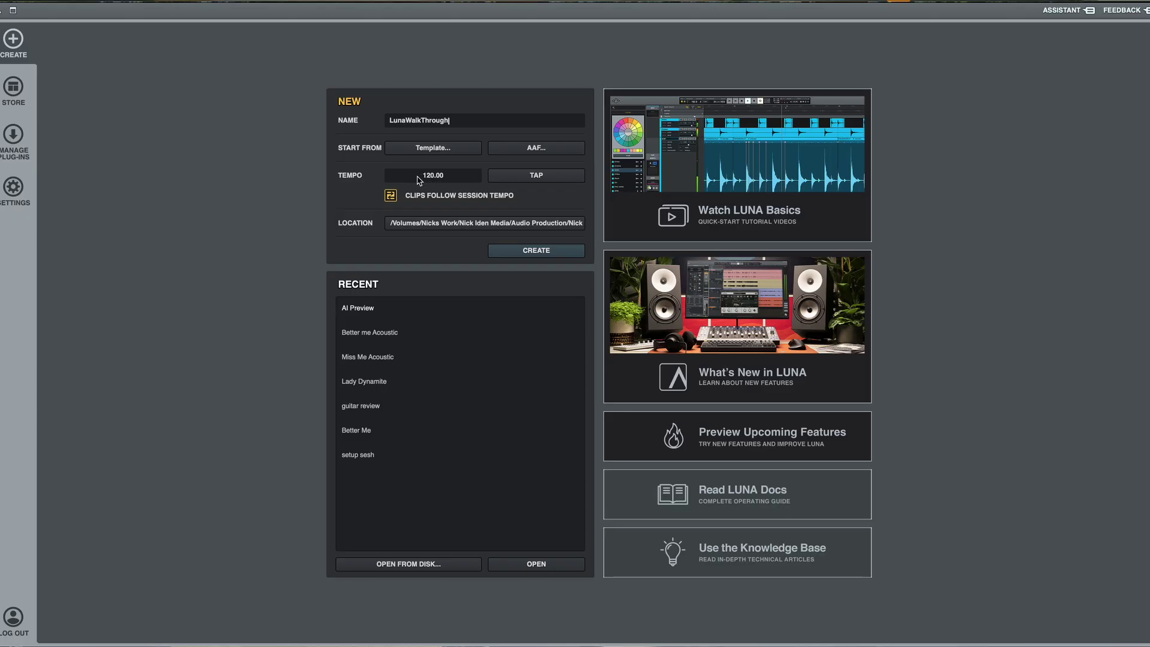
Set the session tempo to 121 BPM and create the session
left_click(513, 180)
left_click(513, 180)
left_click(513, 179)
double_click(429, 175)
type("121")
key("BackSpace")
key("BackSpace")
key("BackSpace")
key("Return")
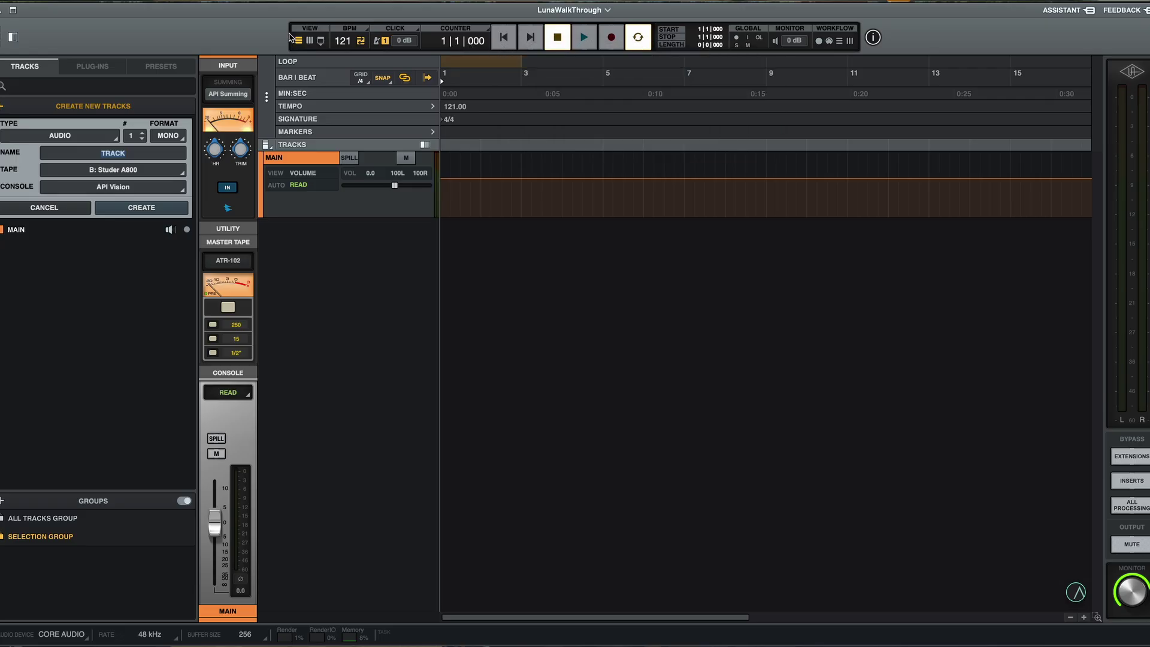
left_click(308, 41)
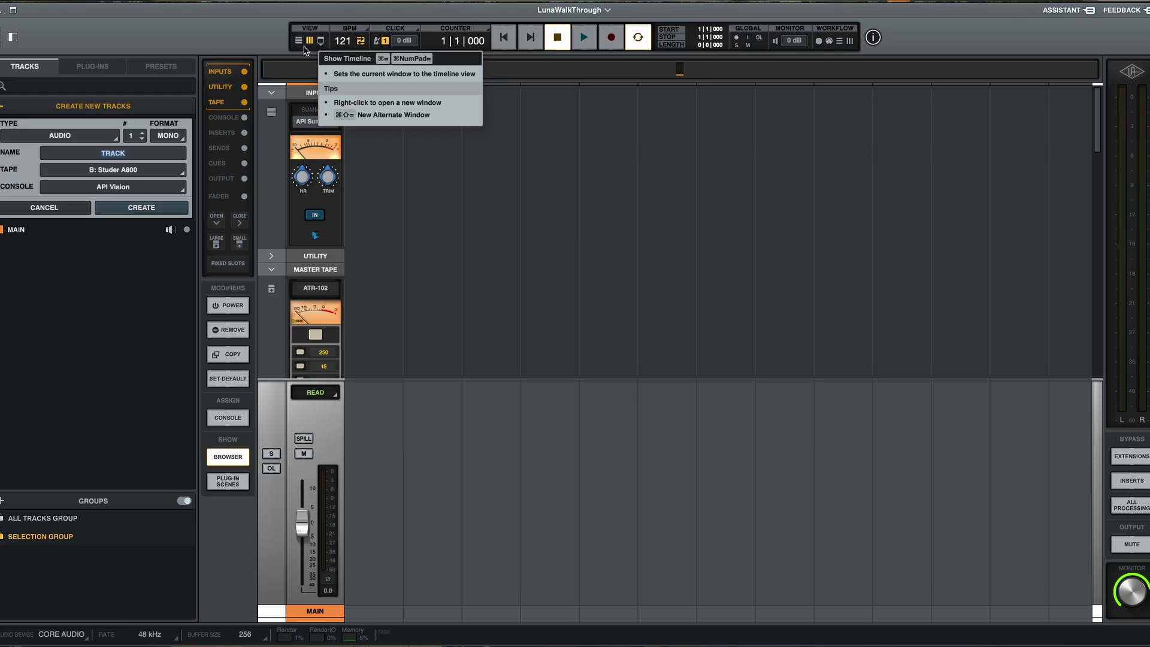
left_click(299, 41)
left_click(321, 41)
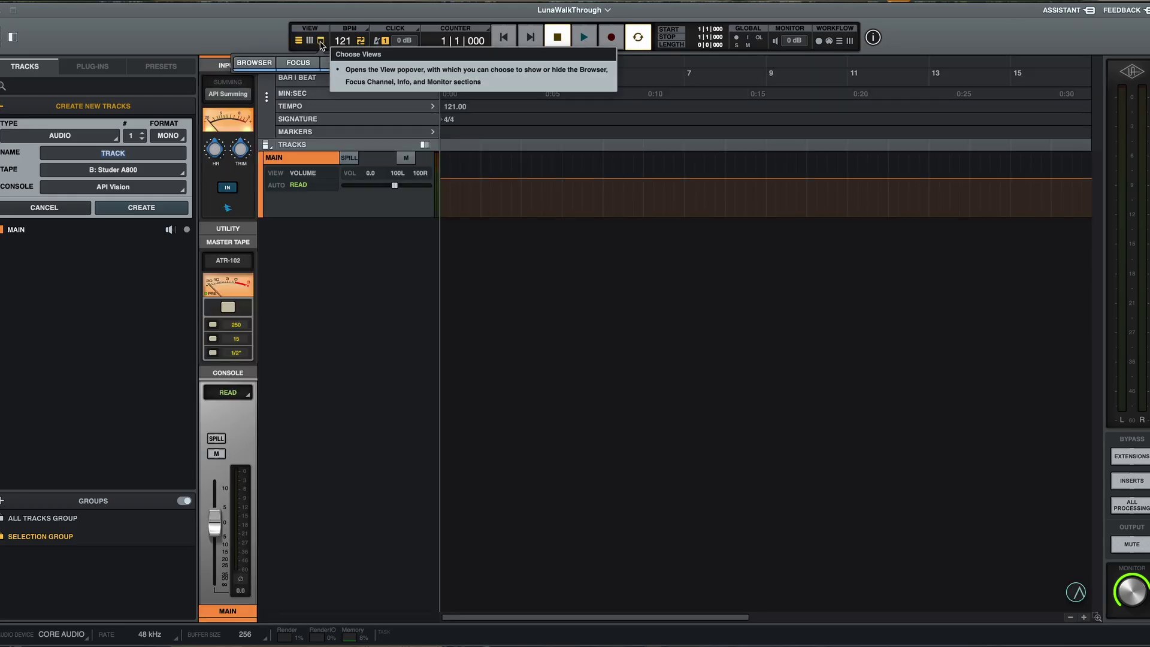
left_click(267, 68)
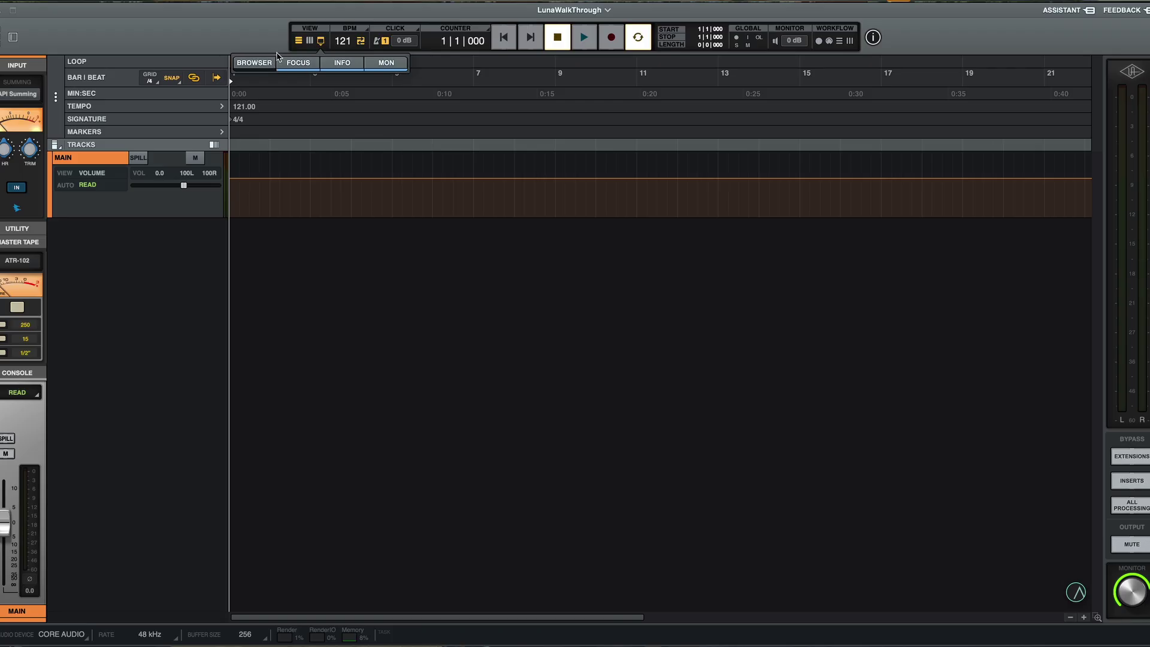
left_click(268, 65)
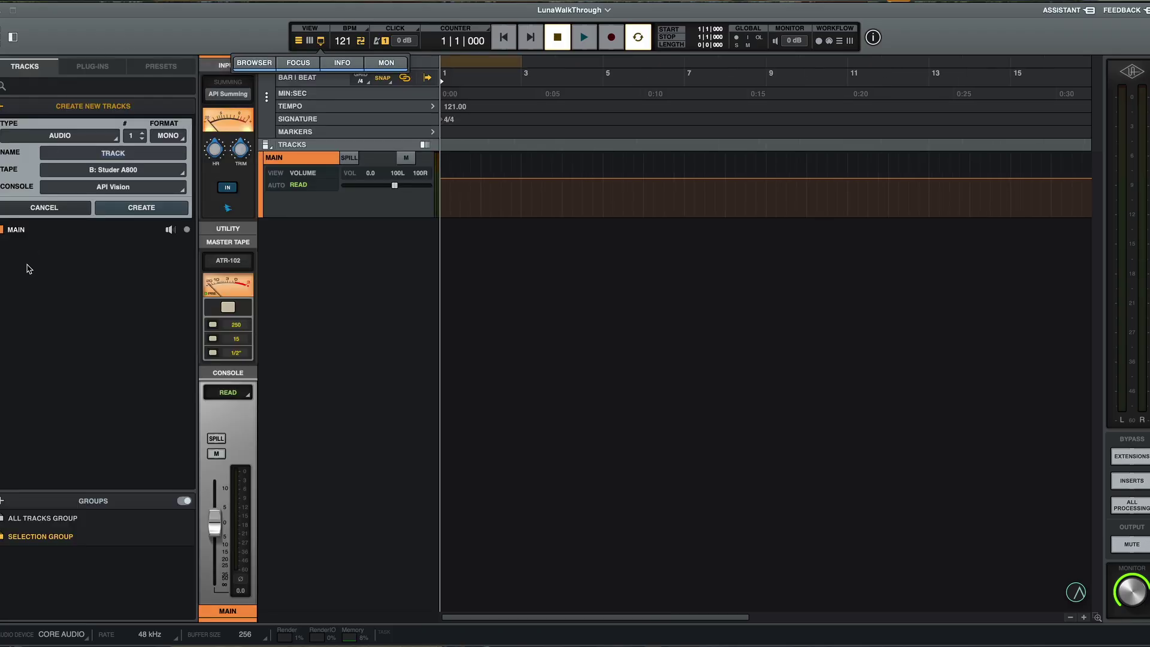
left_click(324, 45)
left_click(305, 64)
left_click(306, 63)
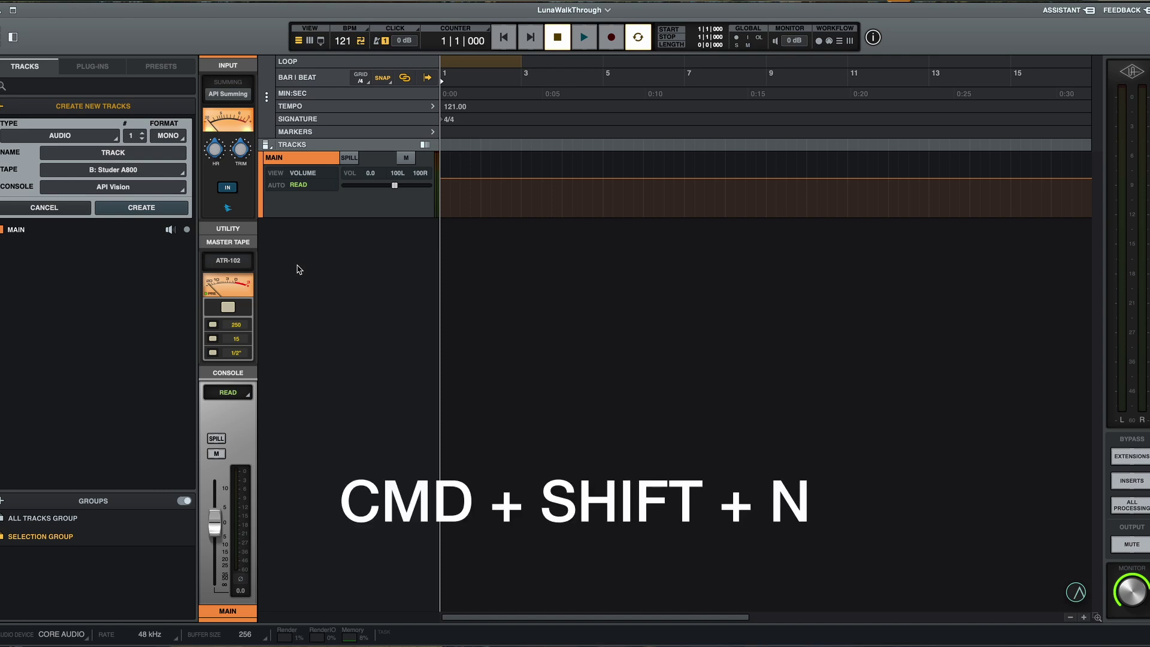
Create two new track entries named Demo 1 and Demo 2 and add them above MAIN
key("super+shift+n")
left_click(127, 157)
type("Demo 1")
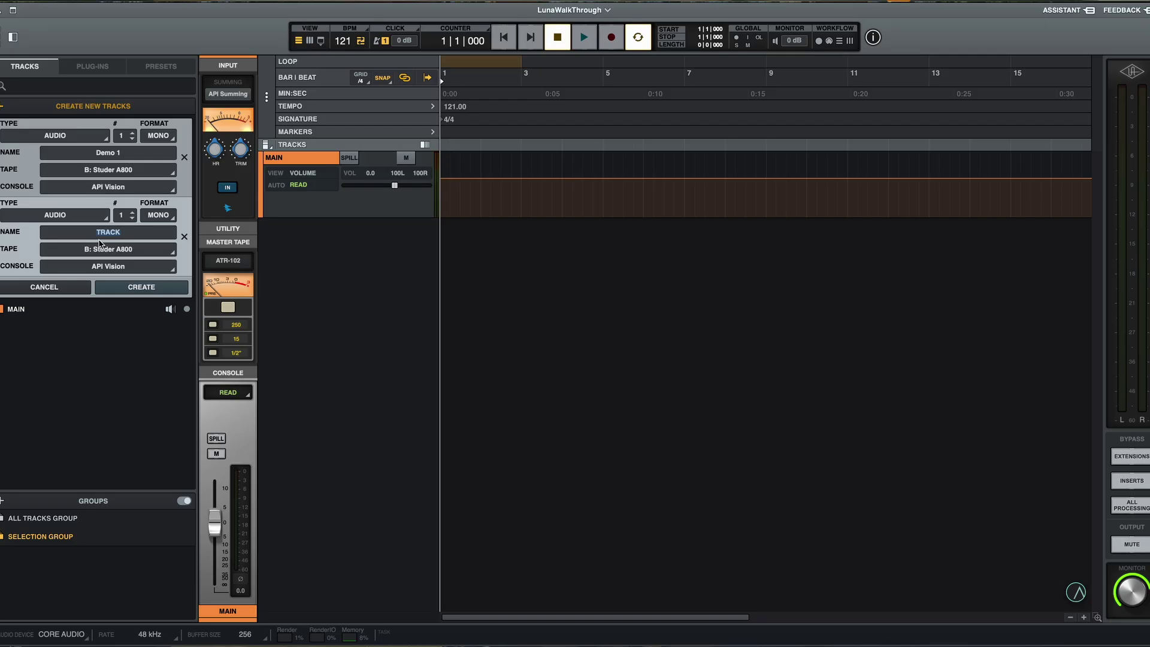
type("De")
key("Escape")
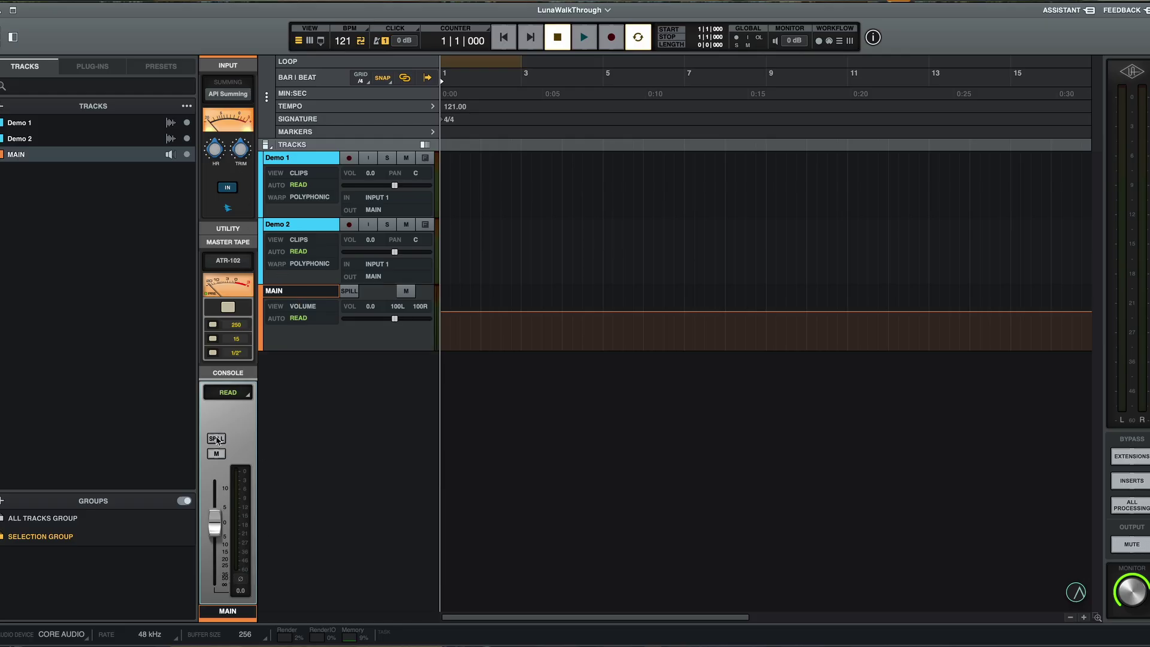
Turn off the focus strip, toggle the monitor panel off and back on, then open Help
left_click(320, 46)
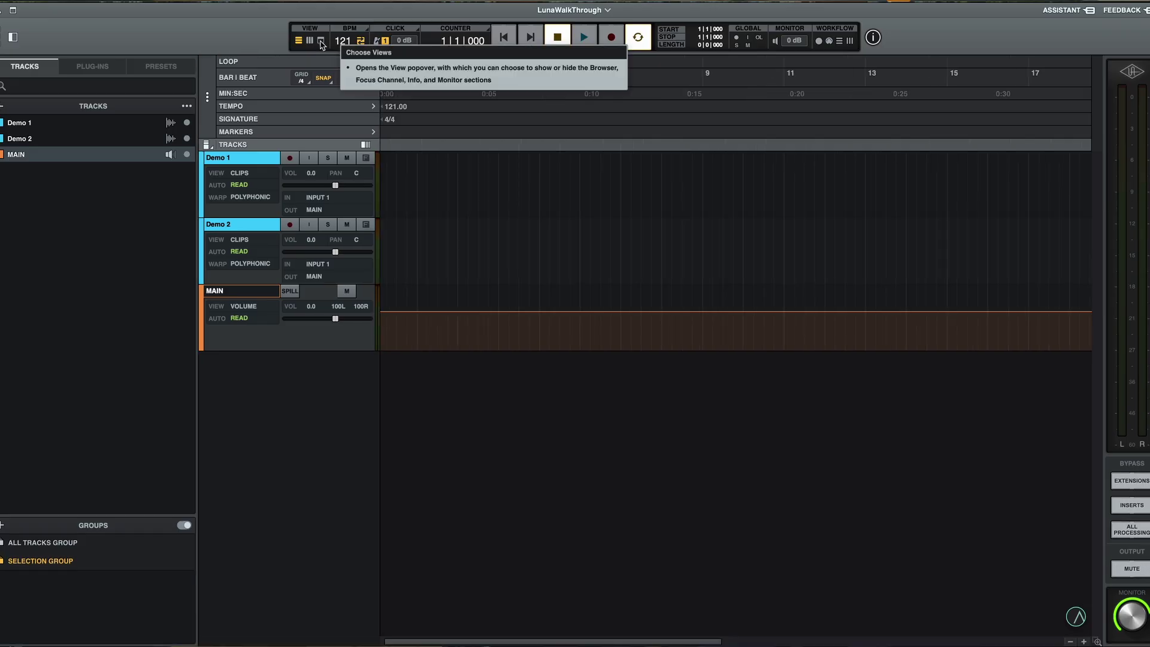
left_click(321, 40)
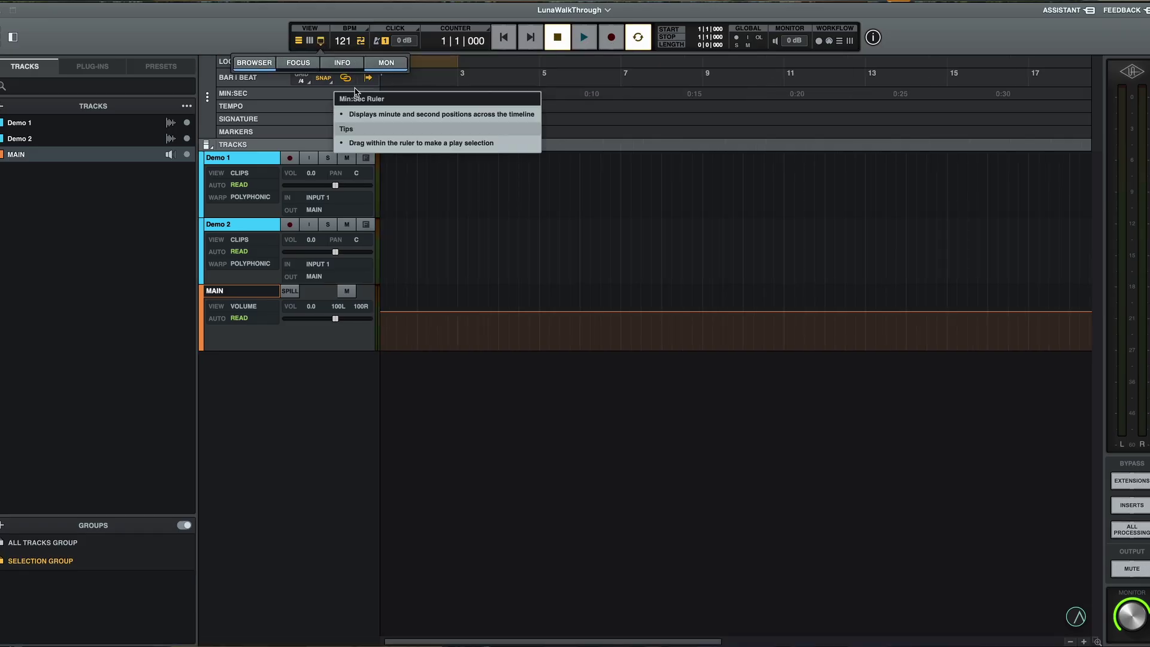
left_click(379, 67)
left_click(379, 70)
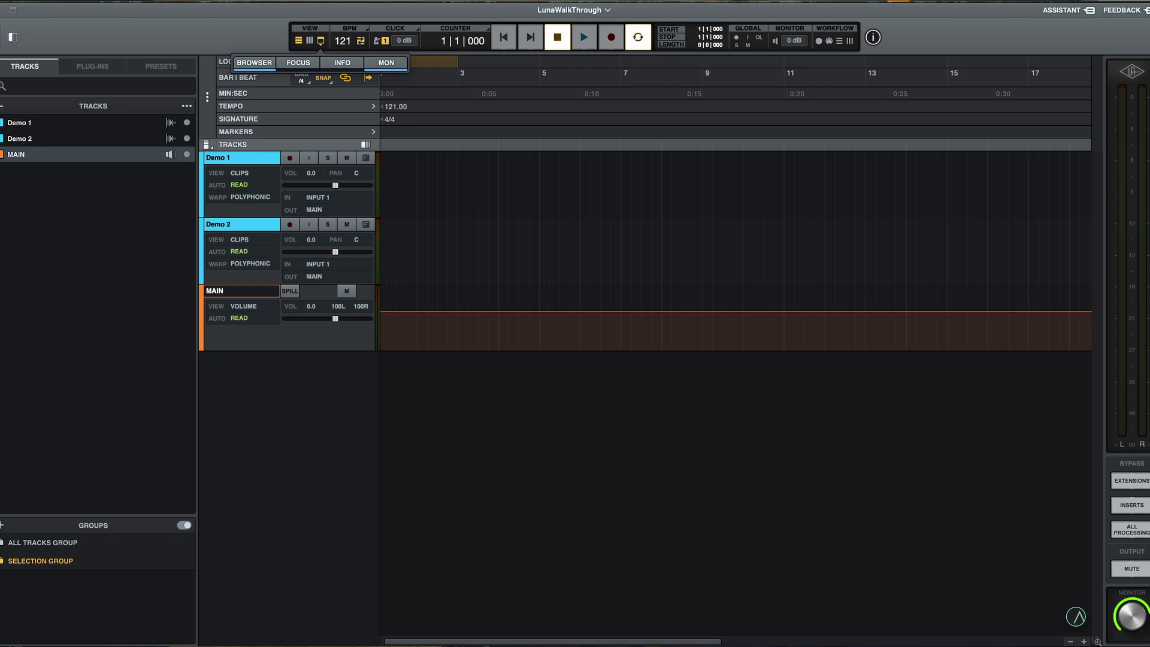
mouse_move(1072, 620)
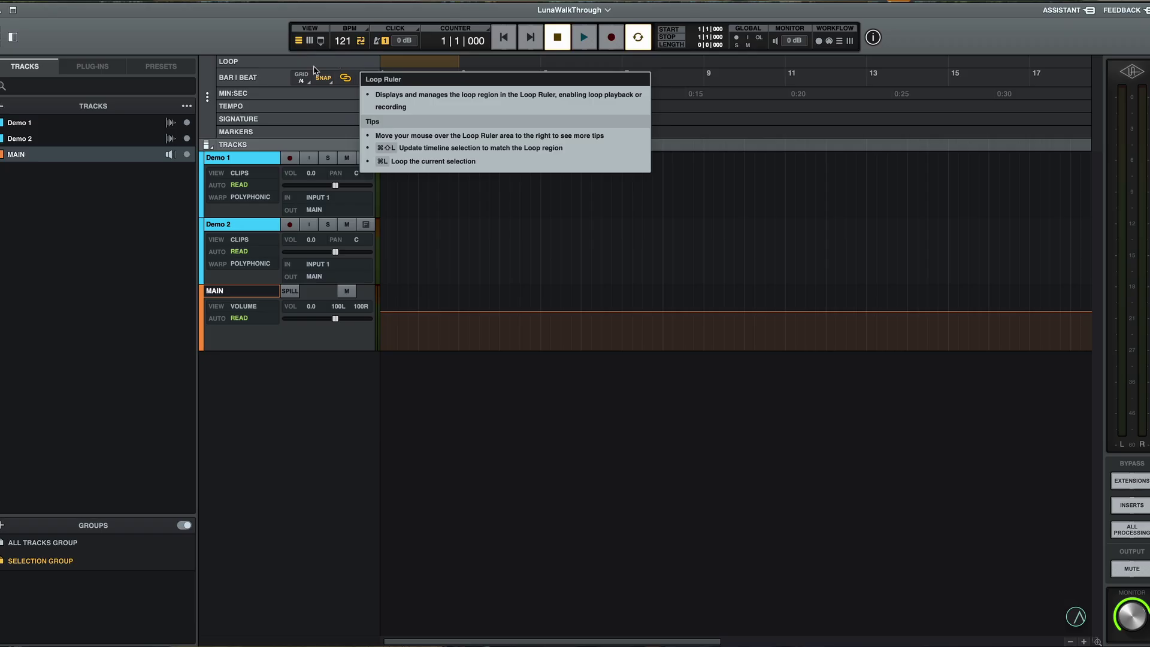
left_click(361, 1)
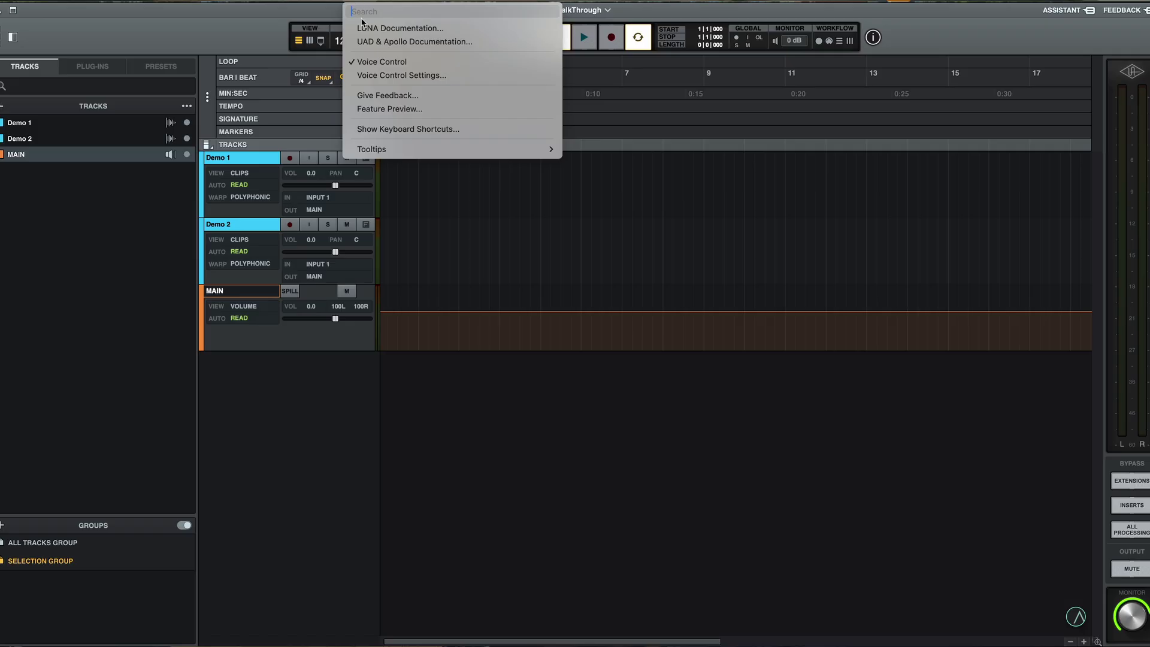
left_click(367, 109)
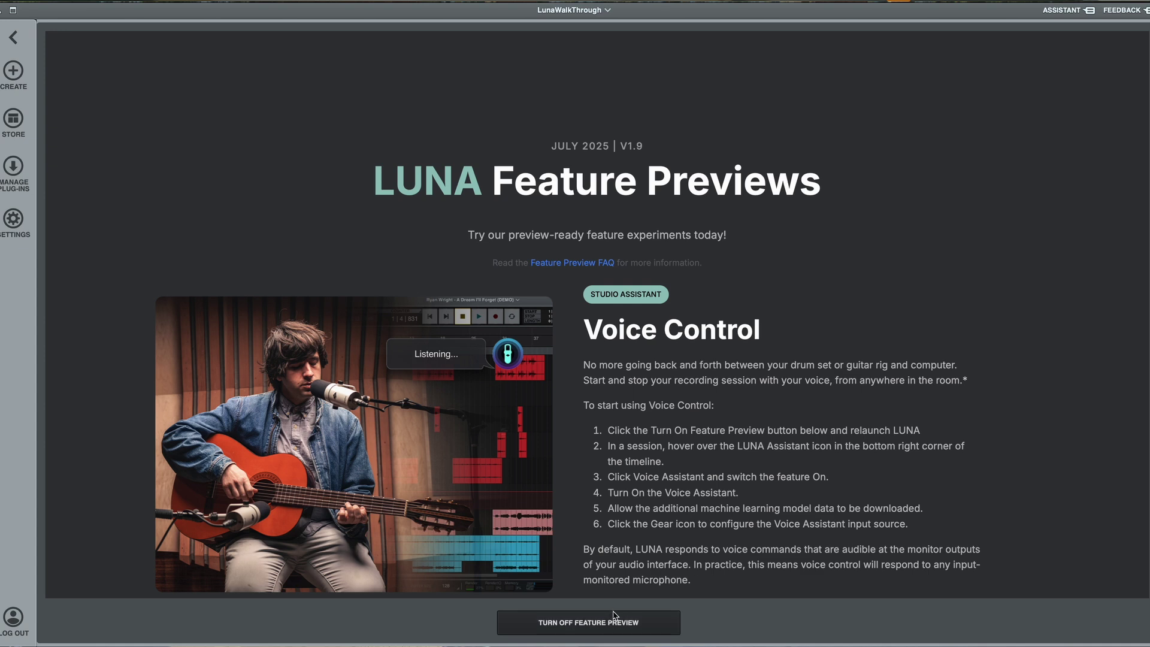
left_click(13, 72)
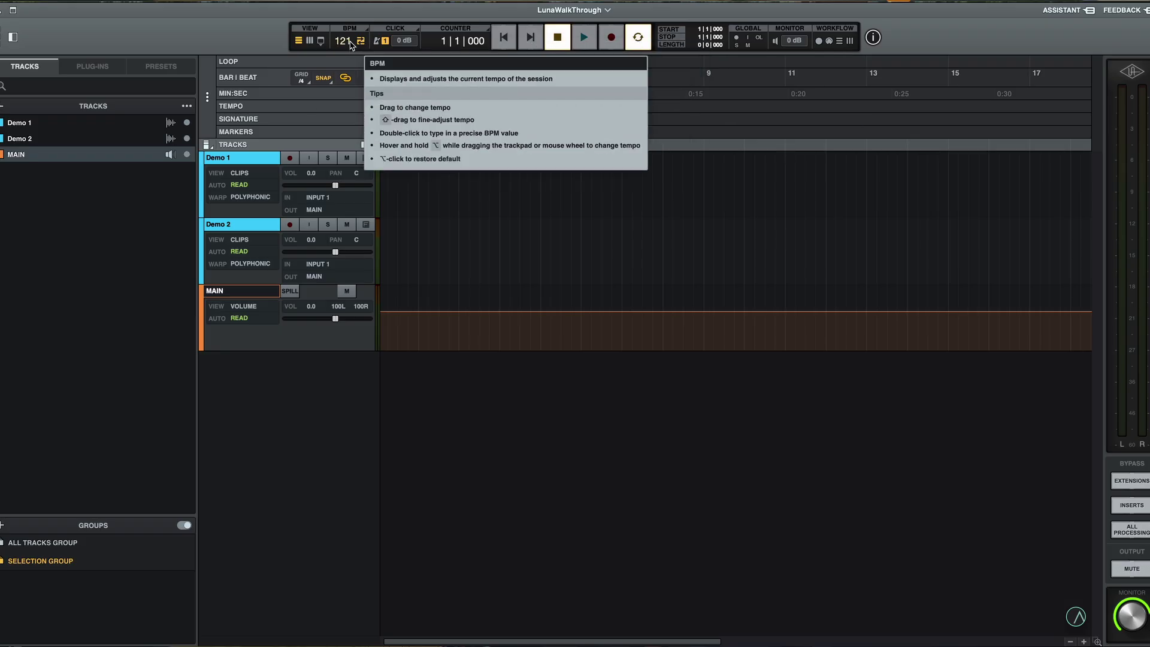
Turn hover tips off in the quick tour and tips options
left_click(872, 38)
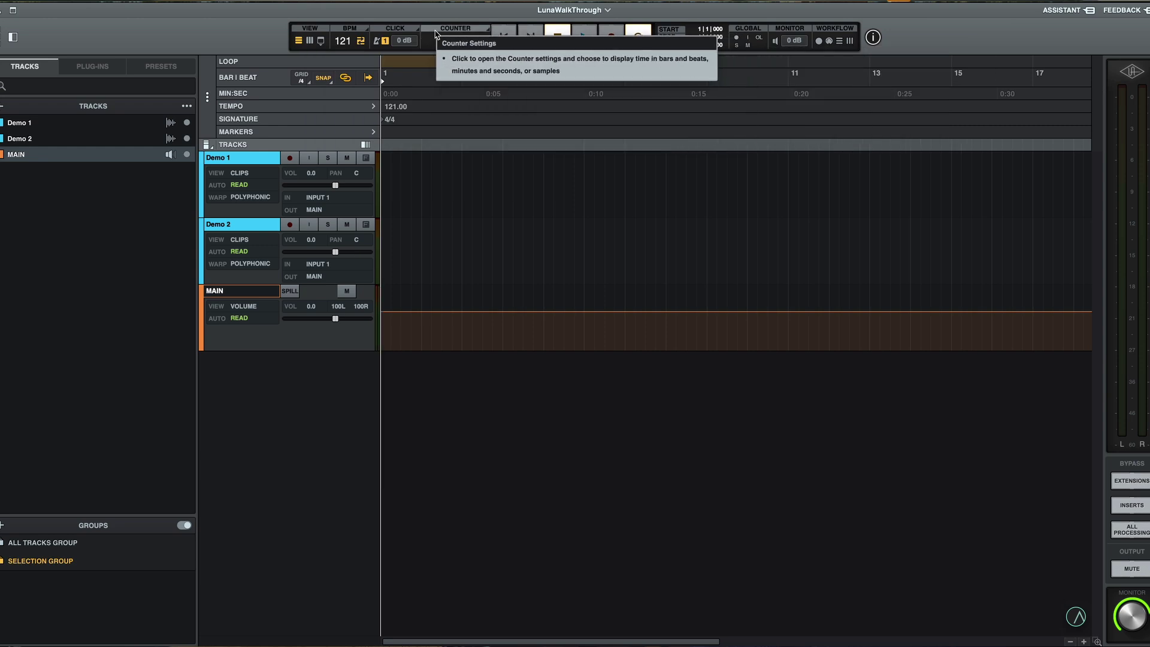
left_click(873, 37)
left_click(913, 123)
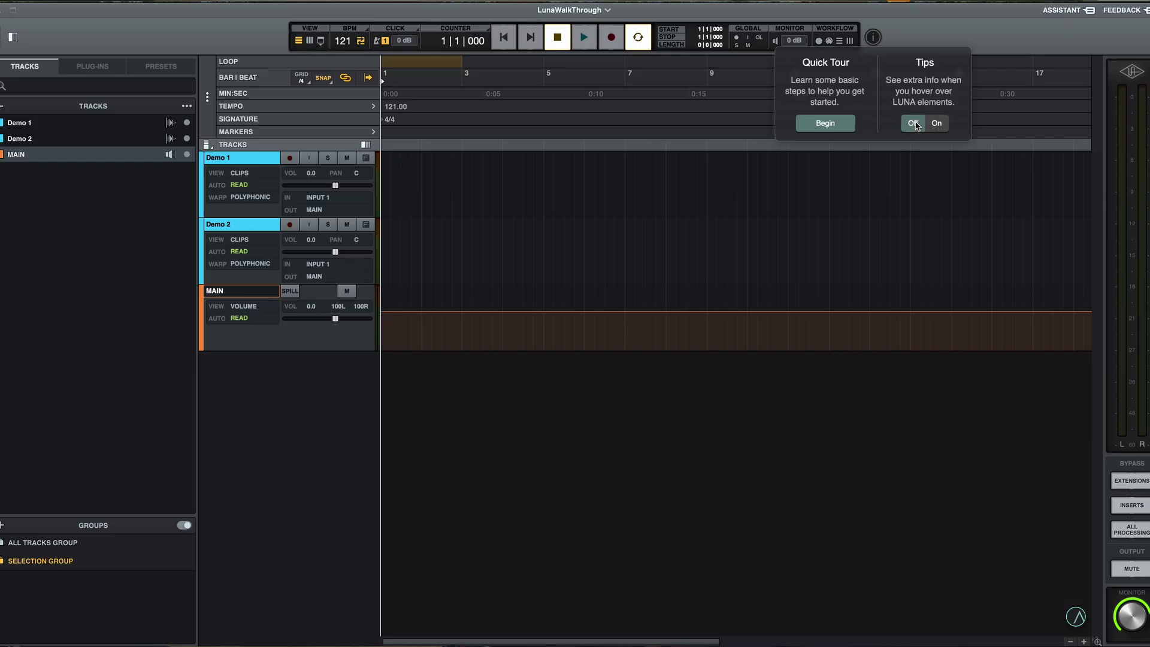
Place the playhead at bar 11, set the tempo to 120 BPM, and enable the metronome click
left_click(819, 198)
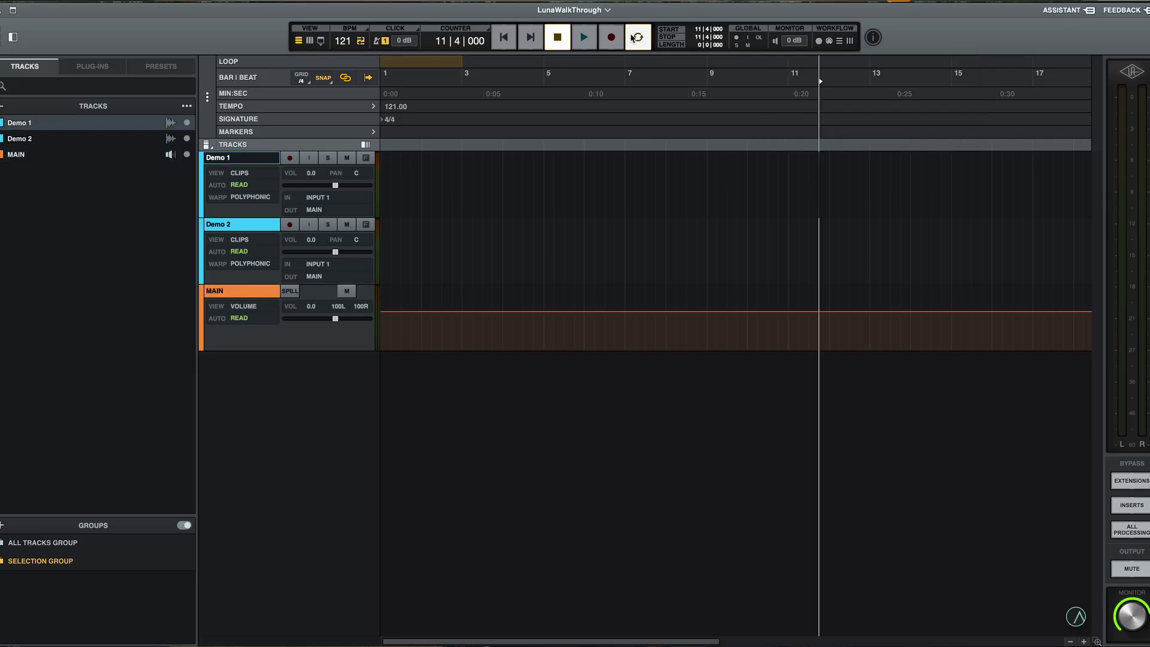
left_click(420, 60)
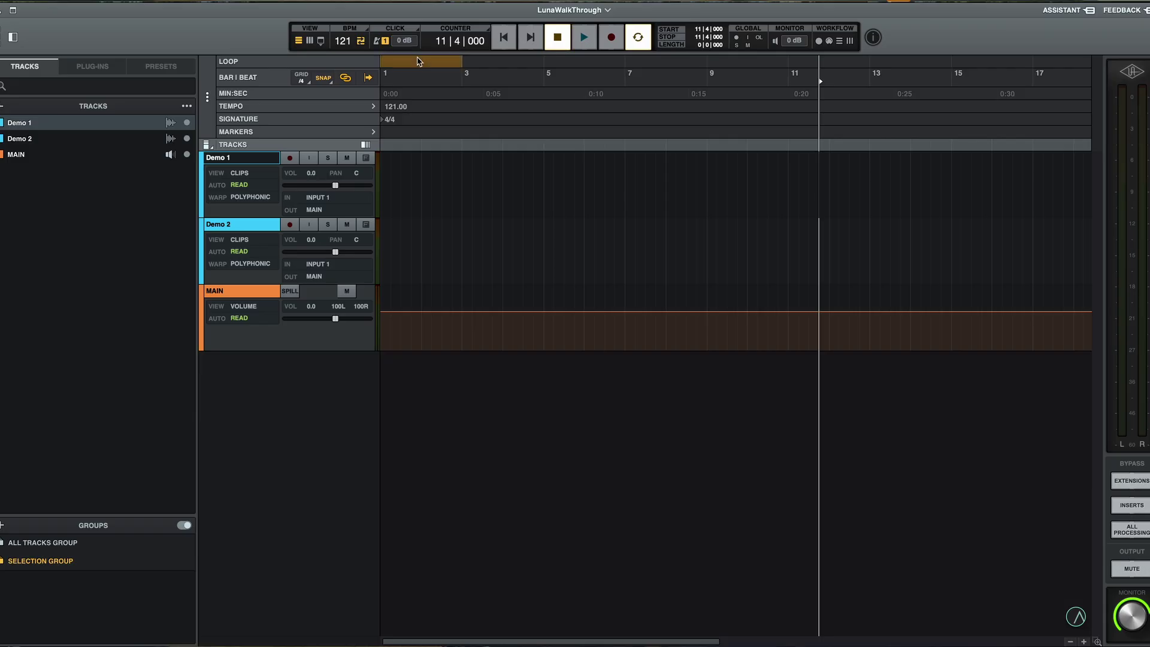
left_click(355, 43)
type("120")
key("Return")
left_click(376, 41)
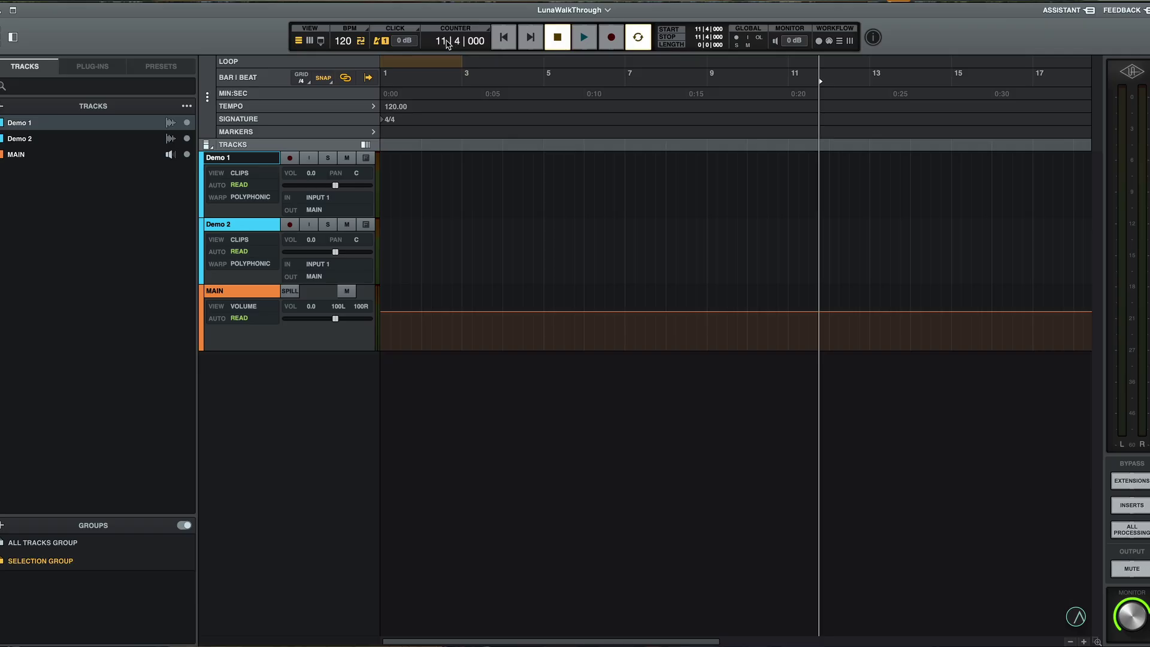
left_click(468, 42)
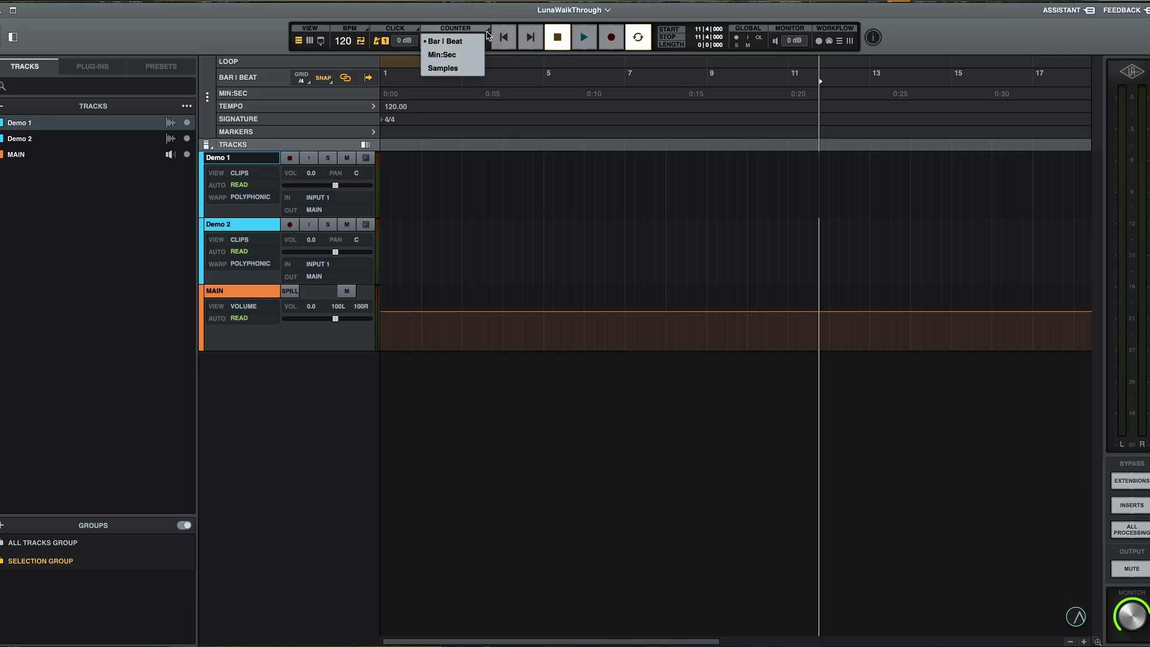
left_click(454, 42)
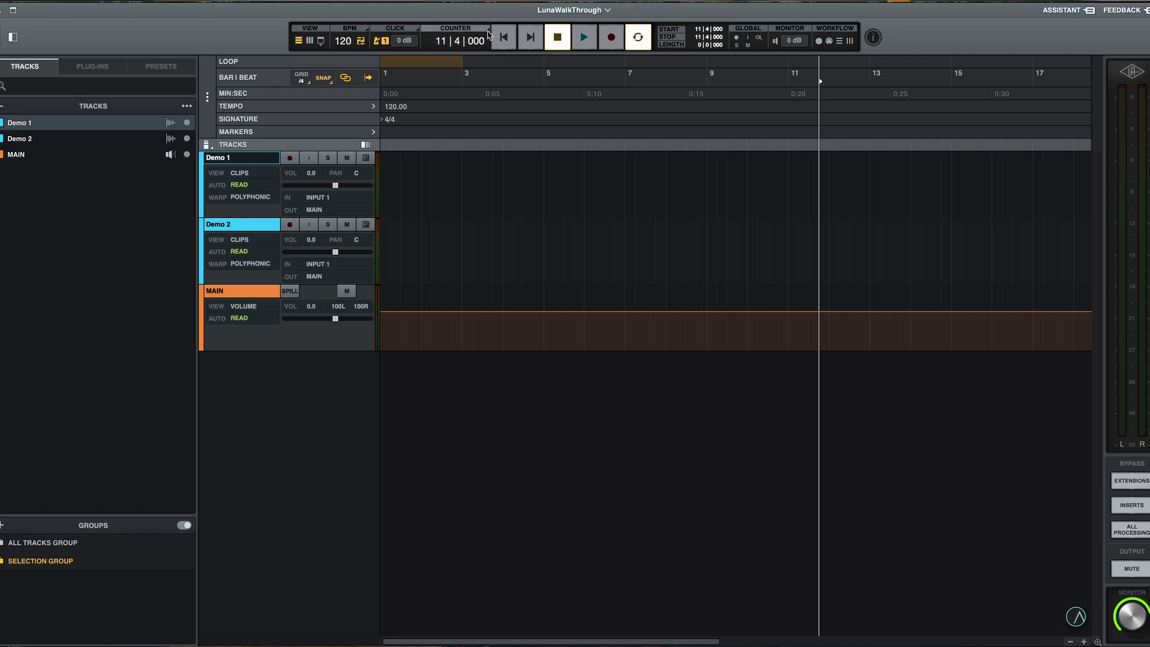
left_click(473, 41)
left_click(452, 51)
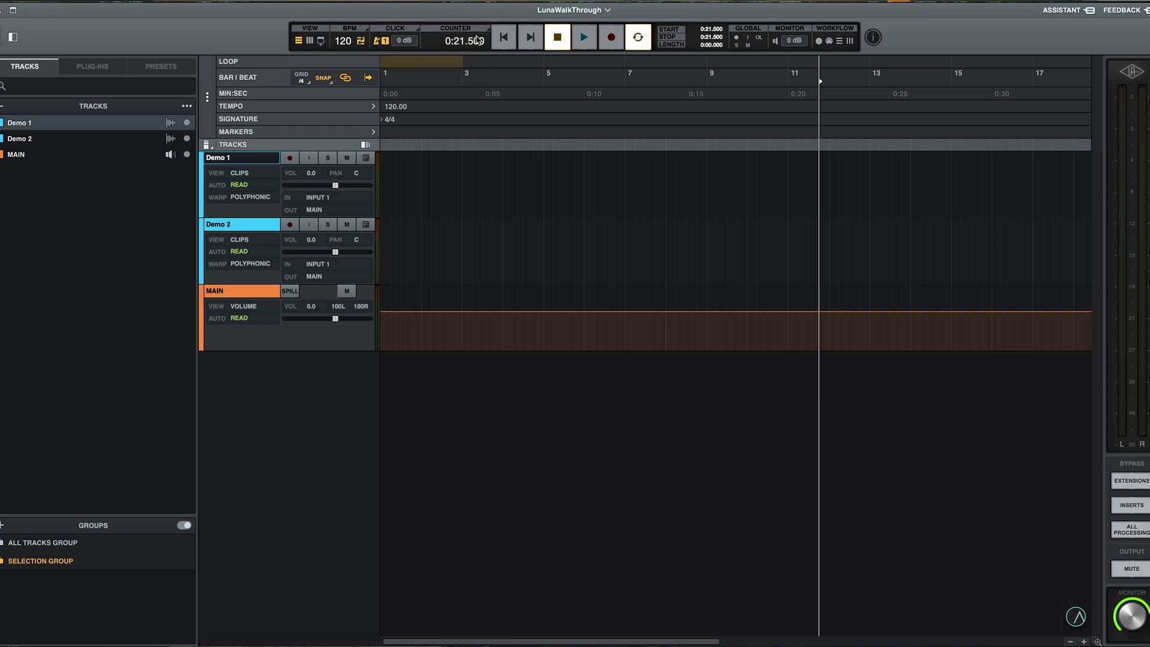
left_click(478, 39)
left_click(467, 41)
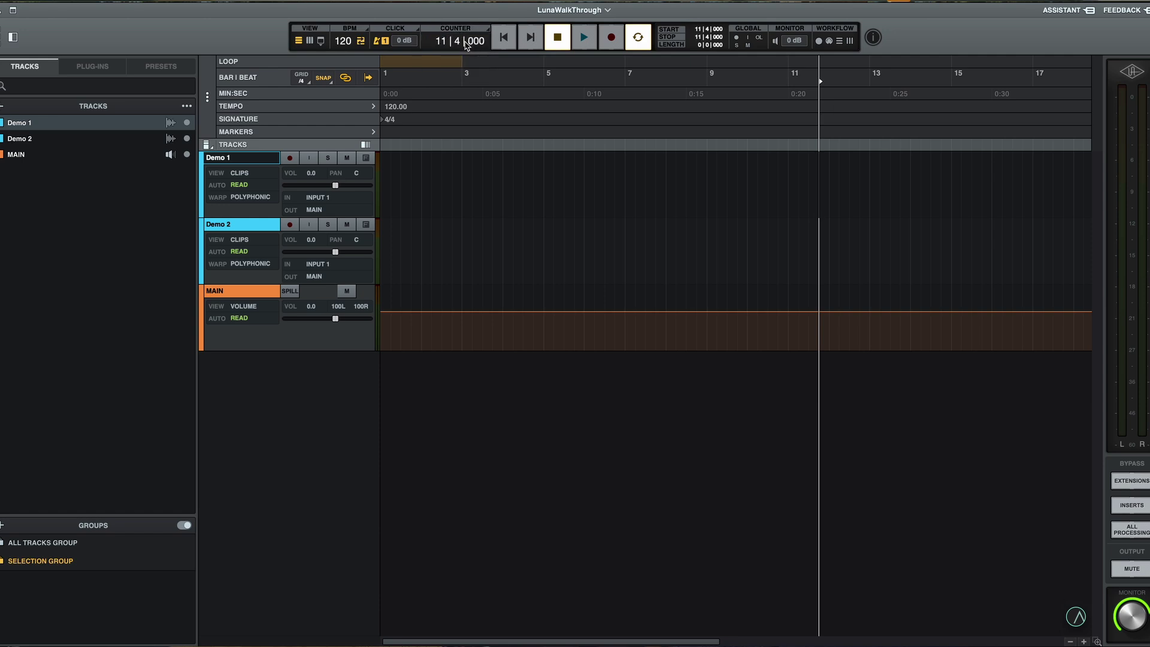
Try the MIDI, edit and mix workflow toolbars, move to bar 9, then switch to the Record workflow
left_click(825, 43)
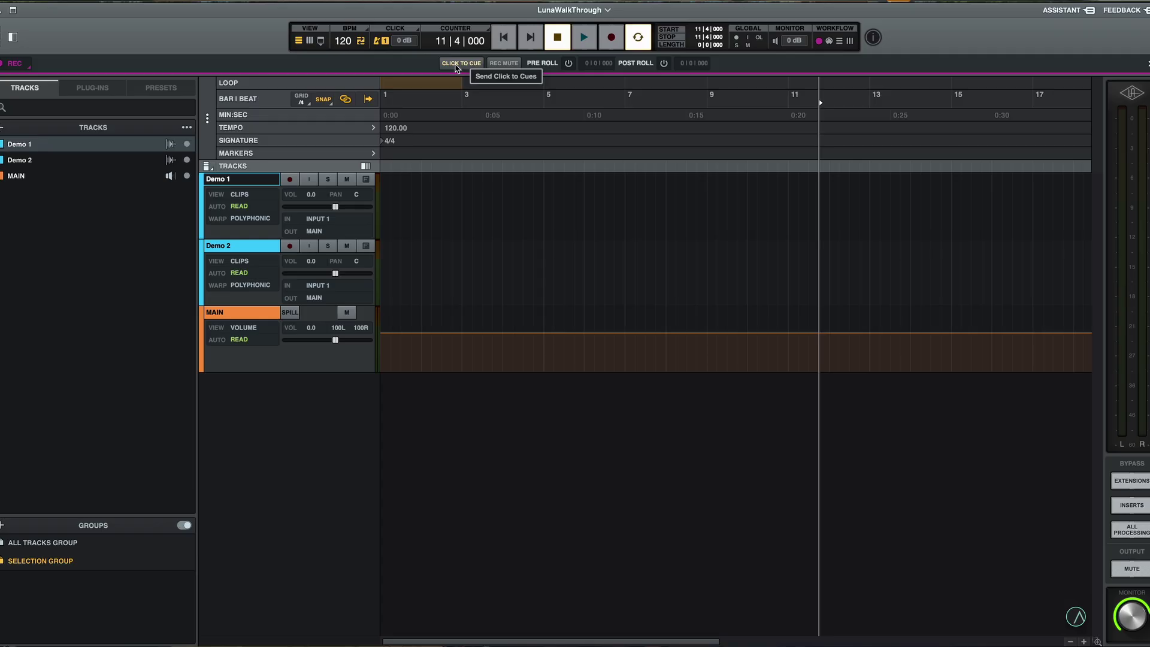
key("alt+k")
left_click(840, 41)
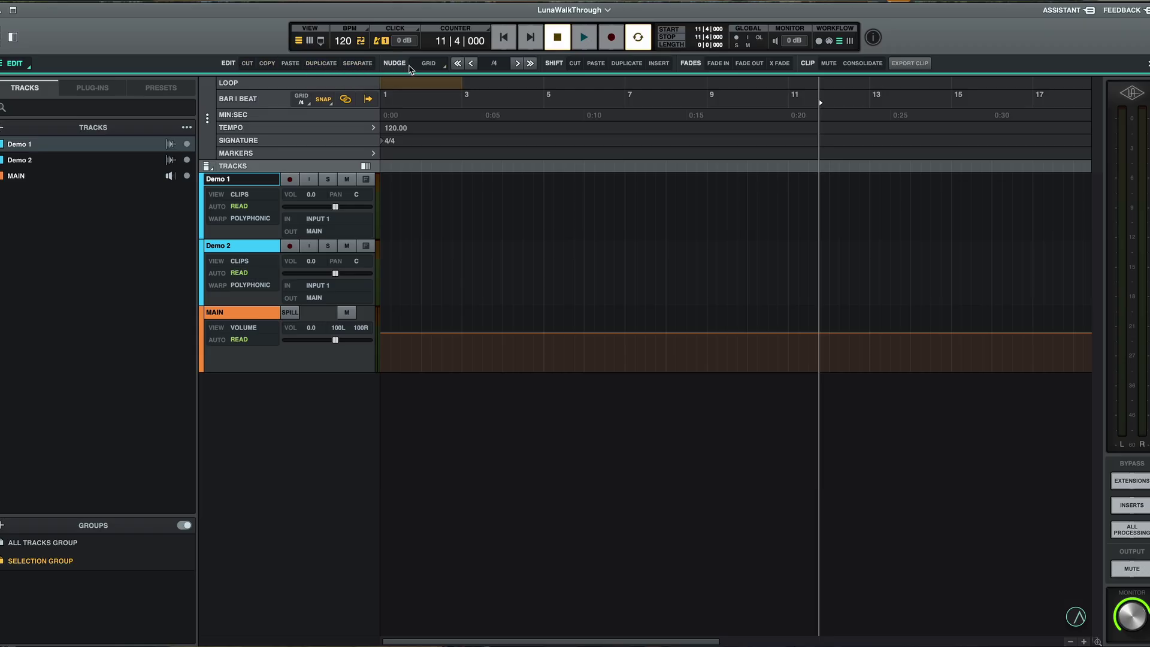
left_click(457, 63)
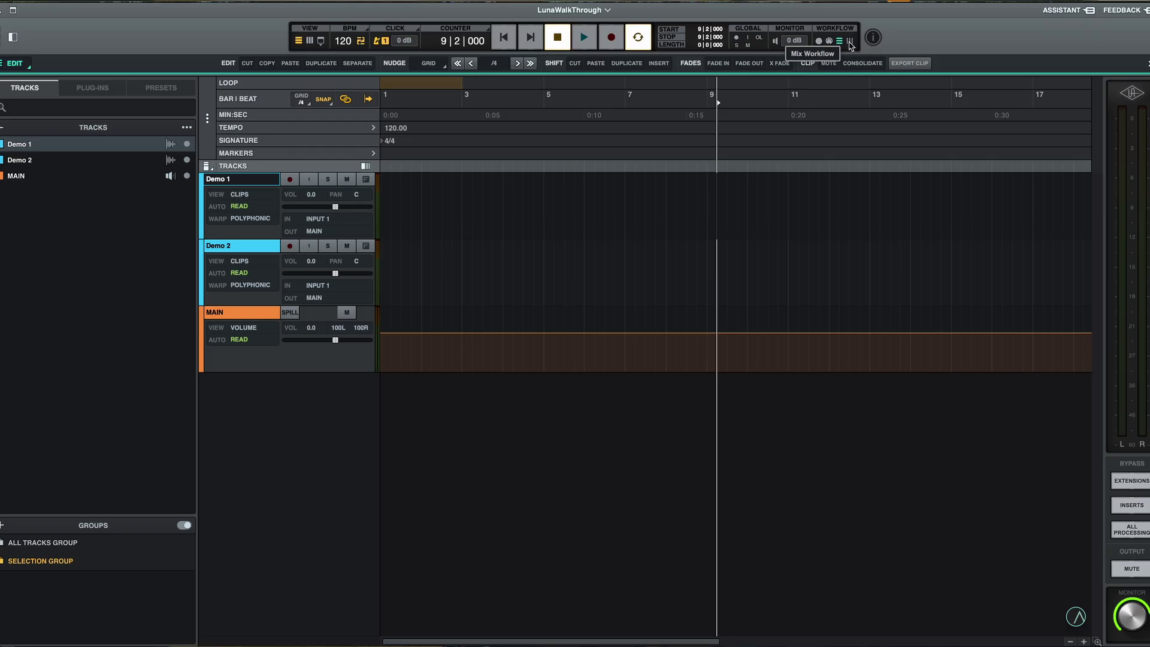
left_click(849, 41)
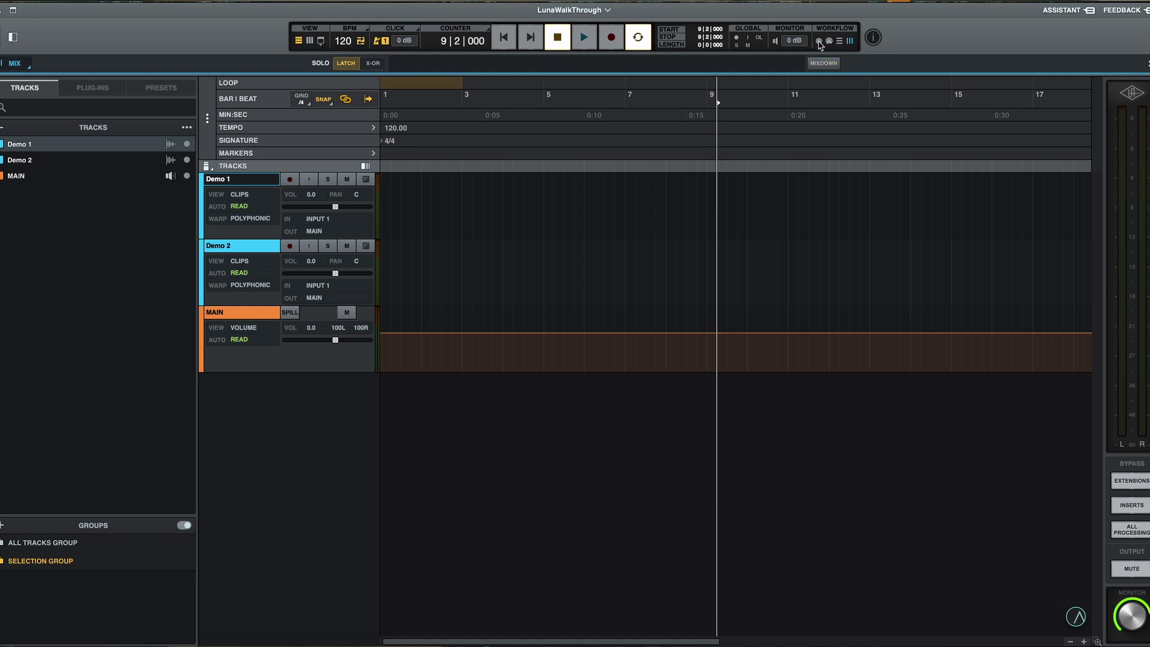
left_click(819, 41)
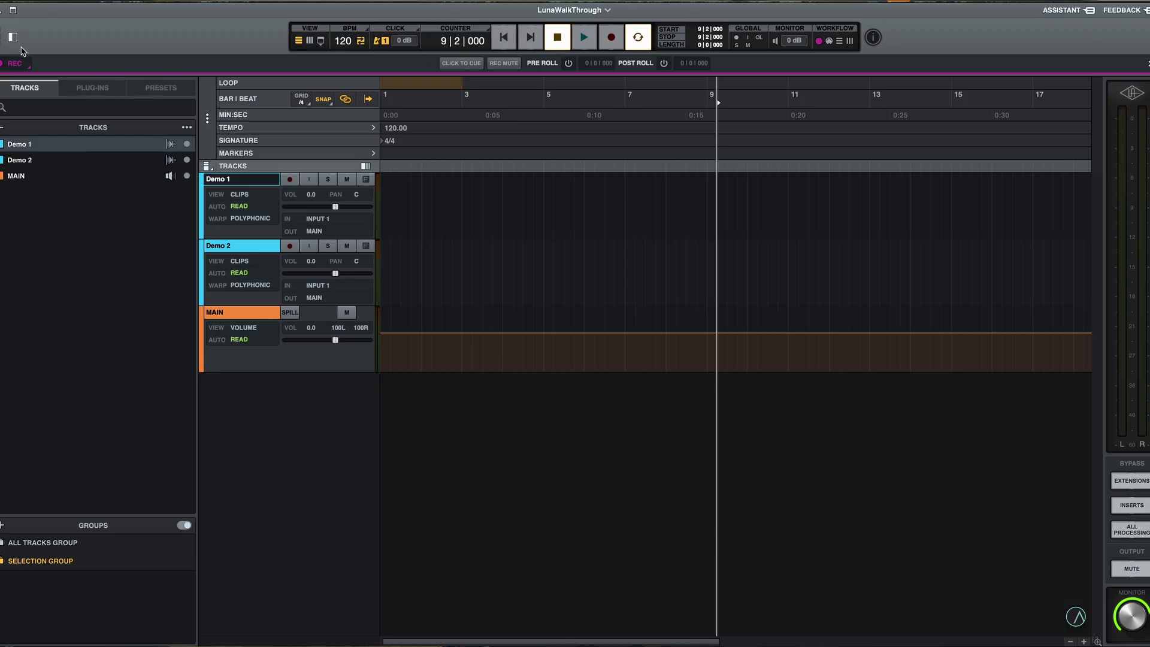
Hide and reshow the tracks sidebar, then browse its Plug-ins and Presets tabs
left_click(14, 37)
left_click(13, 38)
left_click(96, 87)
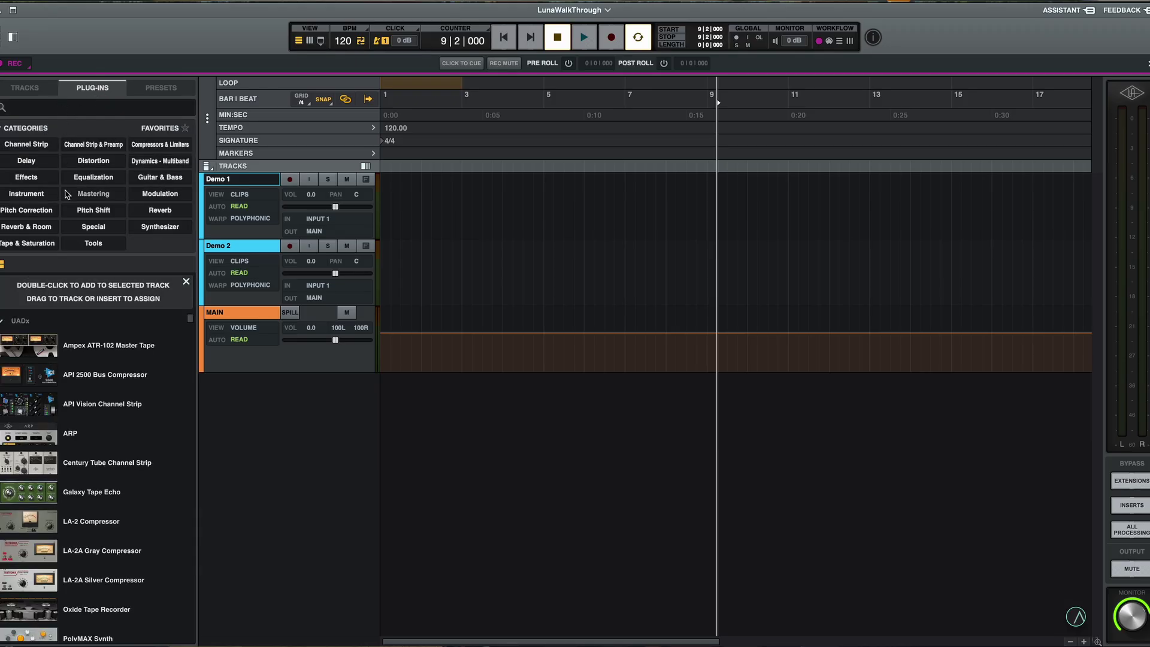
left_click(158, 90)
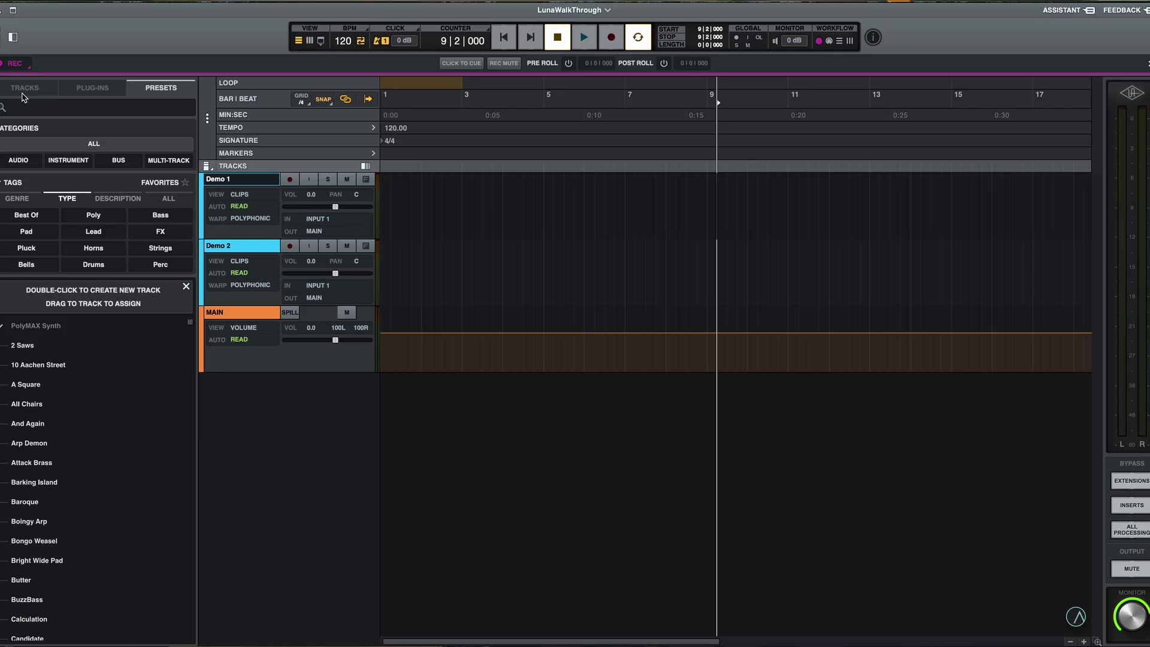
Return to the Tracks list, move the playhead back to bar 1, and arm Demo 1
left_click(25, 87)
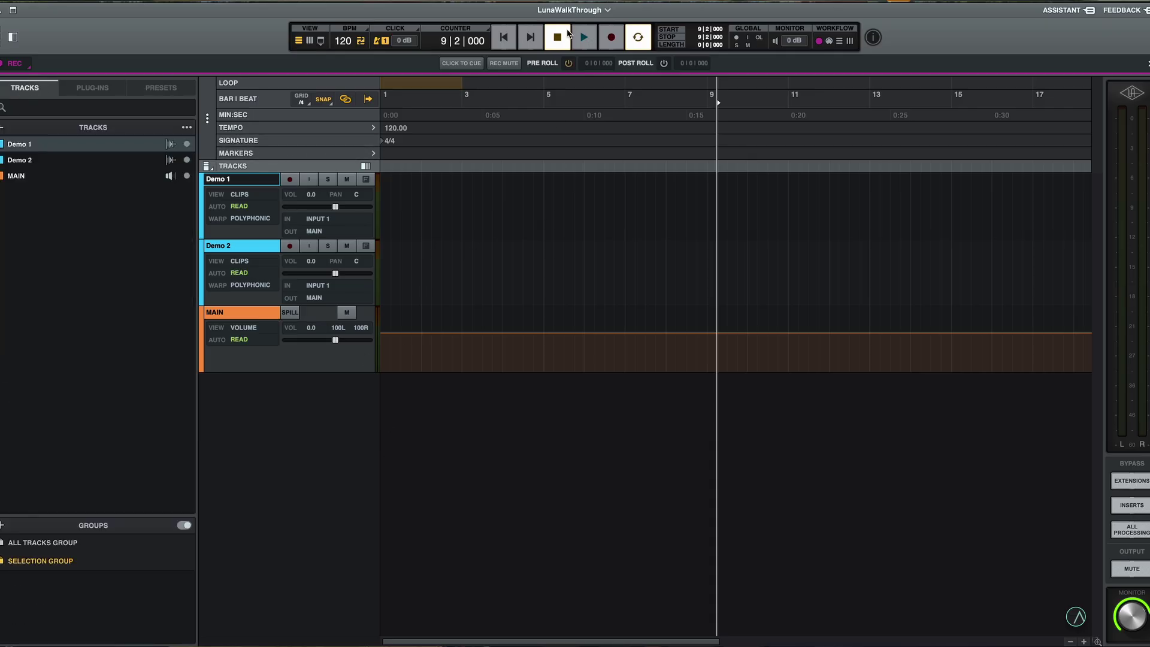
left_click(505, 36)
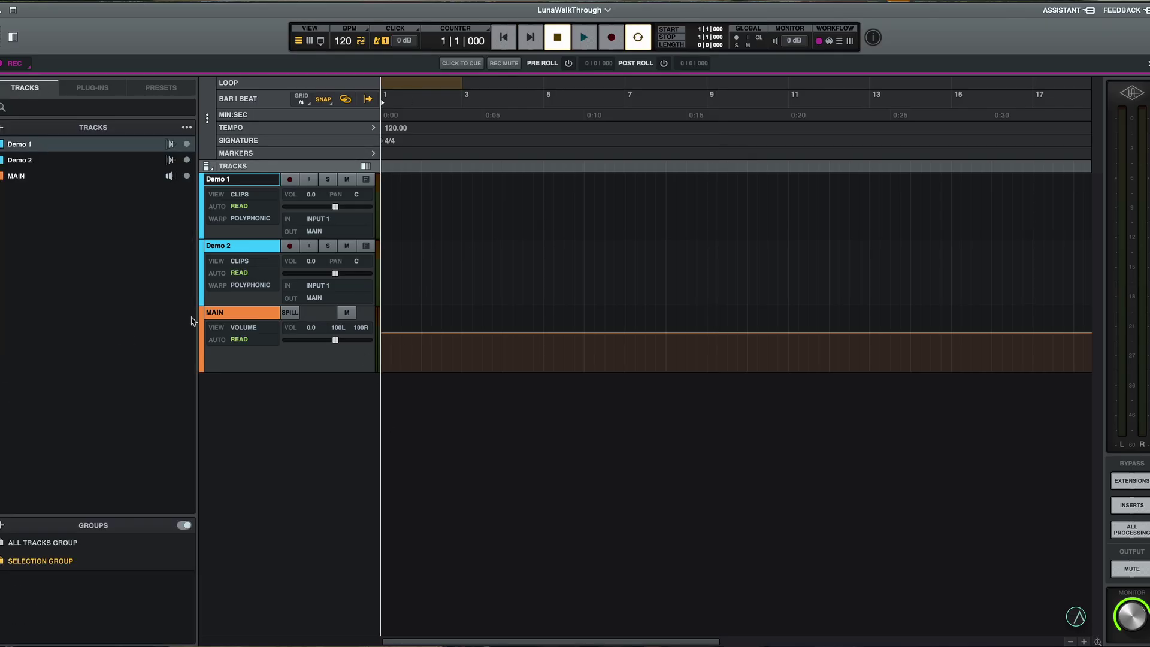
left_click(291, 180)
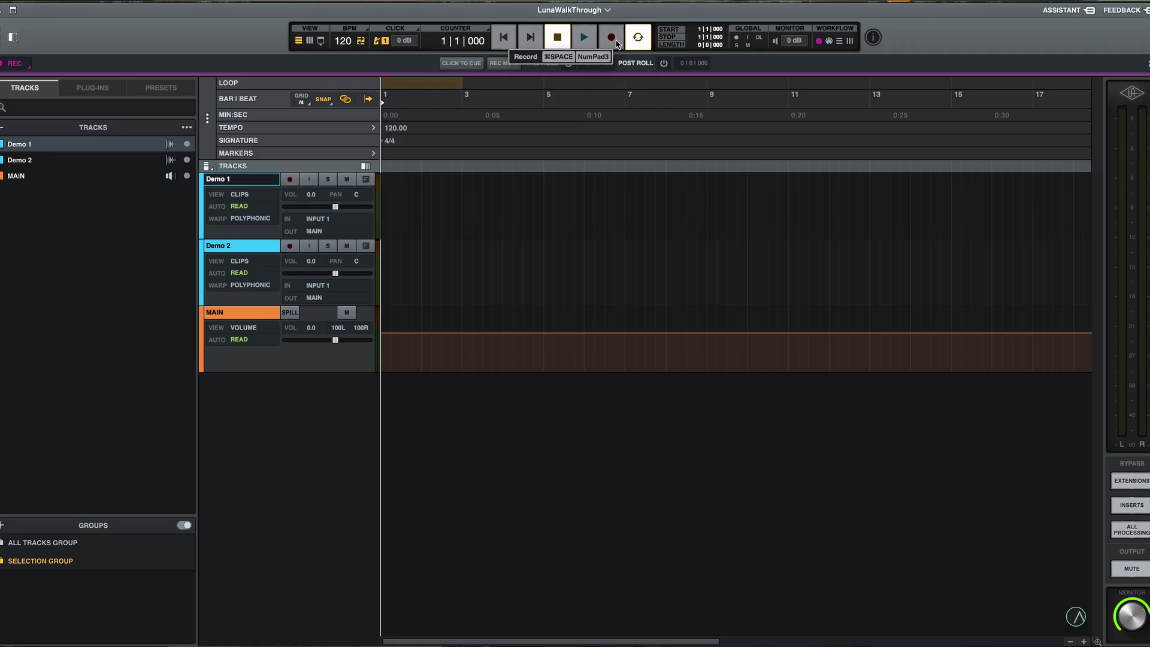
Select Demo 2, start recording, and toggle input monitoring on both Demo tracks, leaving it off
left_click(255, 260)
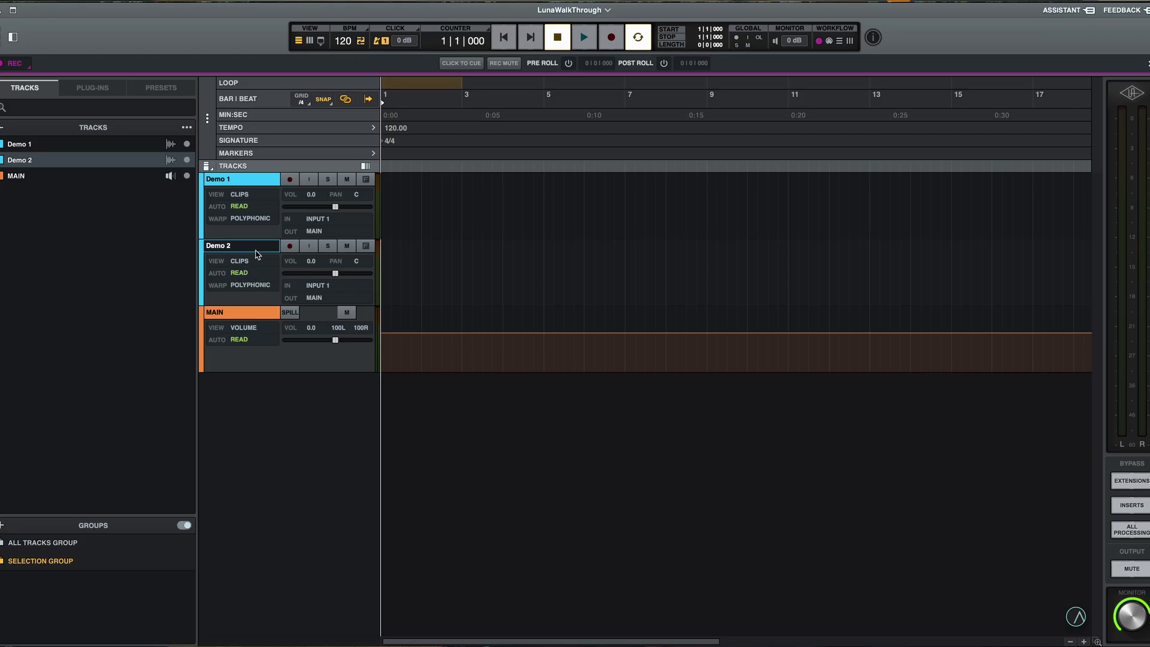
left_click(611, 37)
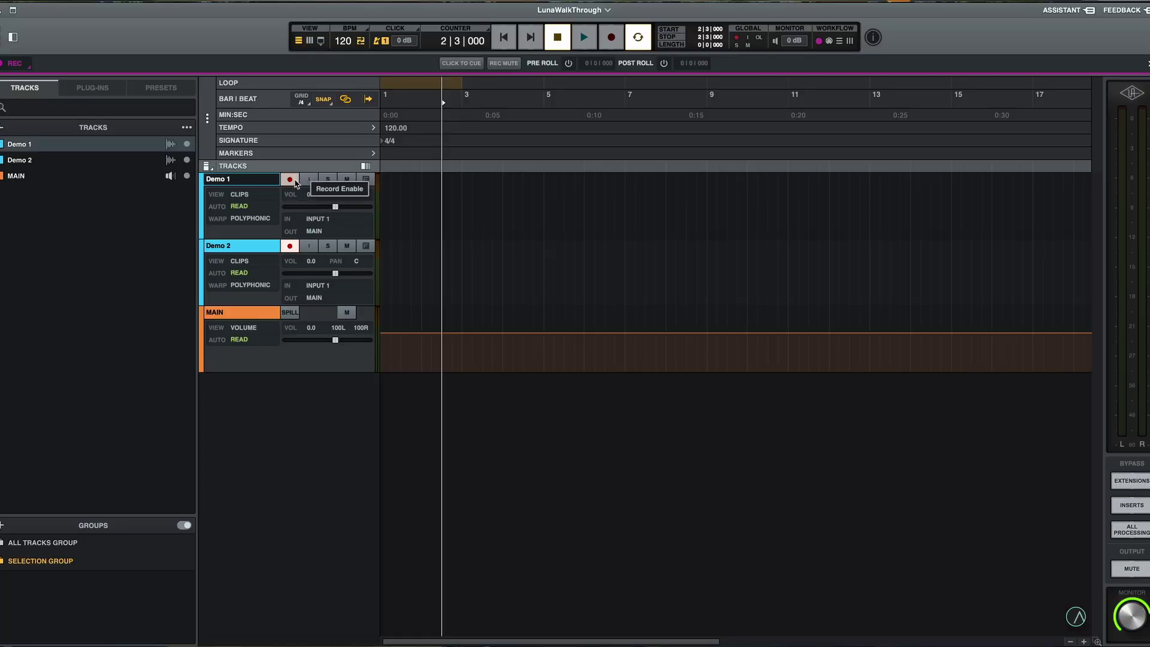
left_click(307, 180)
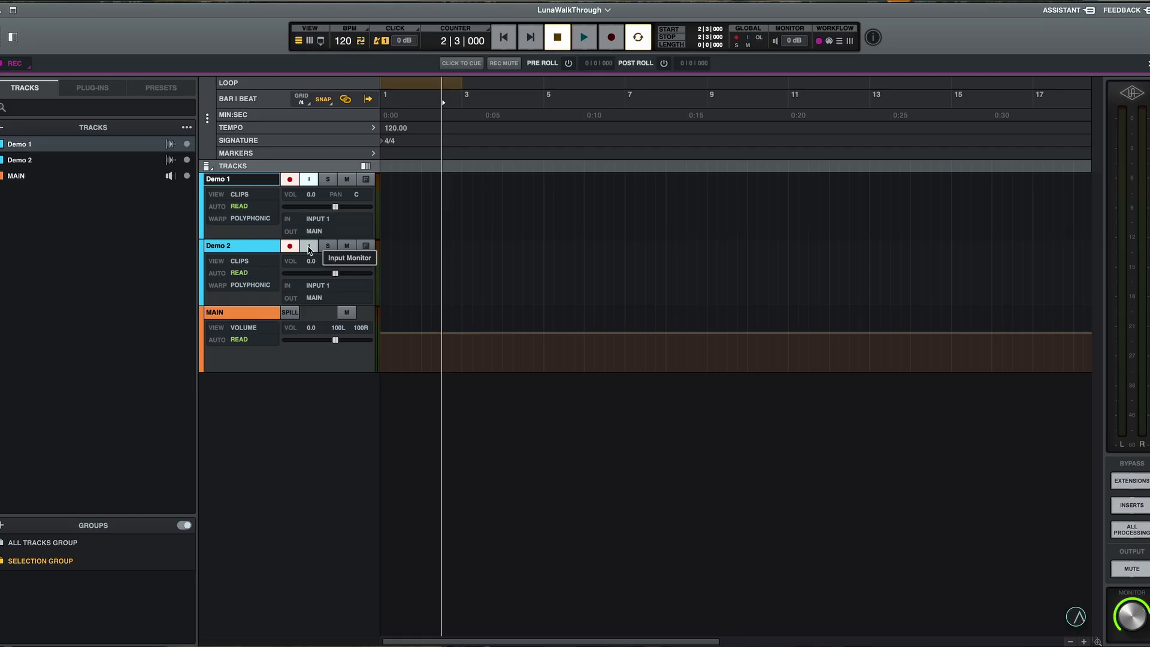
left_click(308, 246)
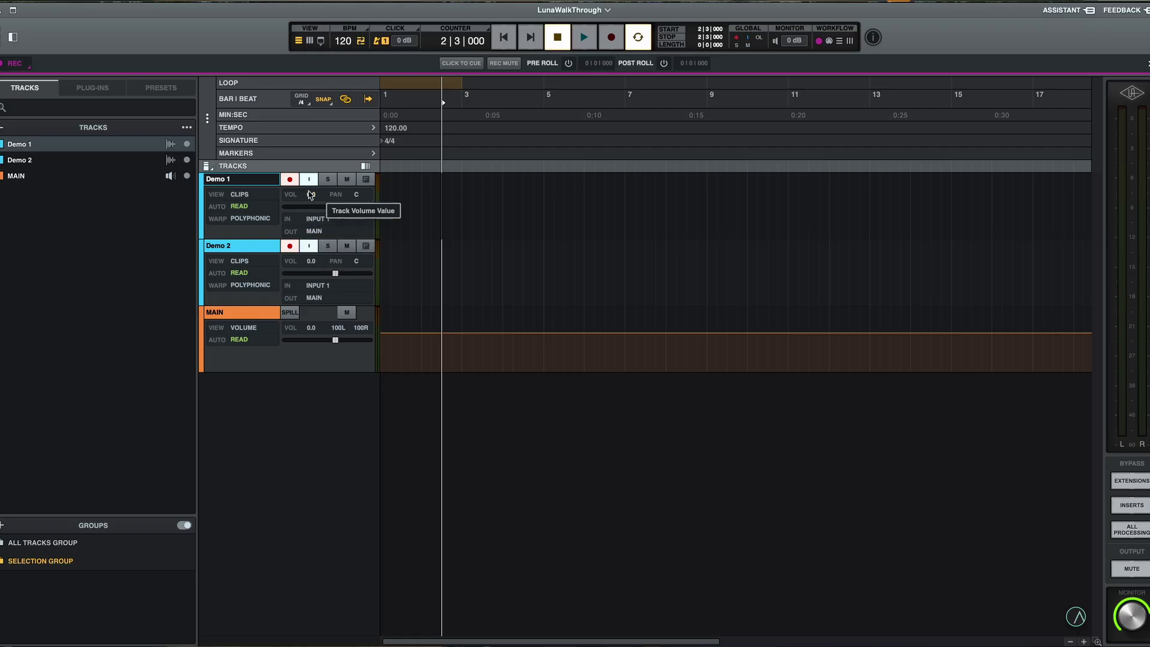
left_click(310, 247)
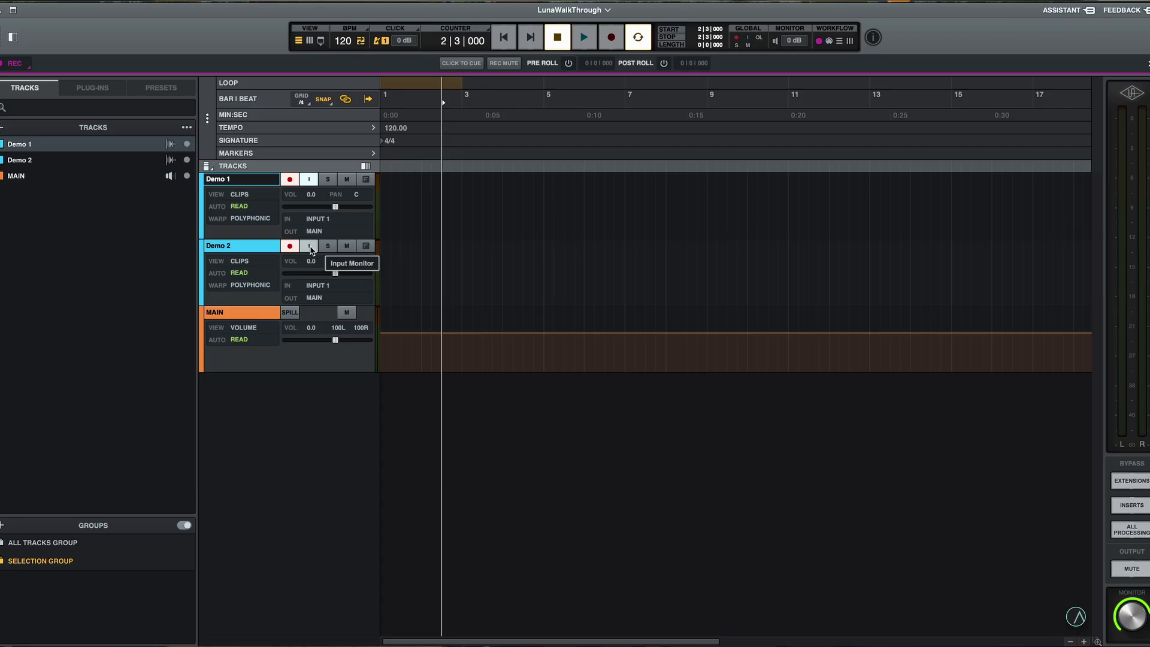
left_click(311, 248)
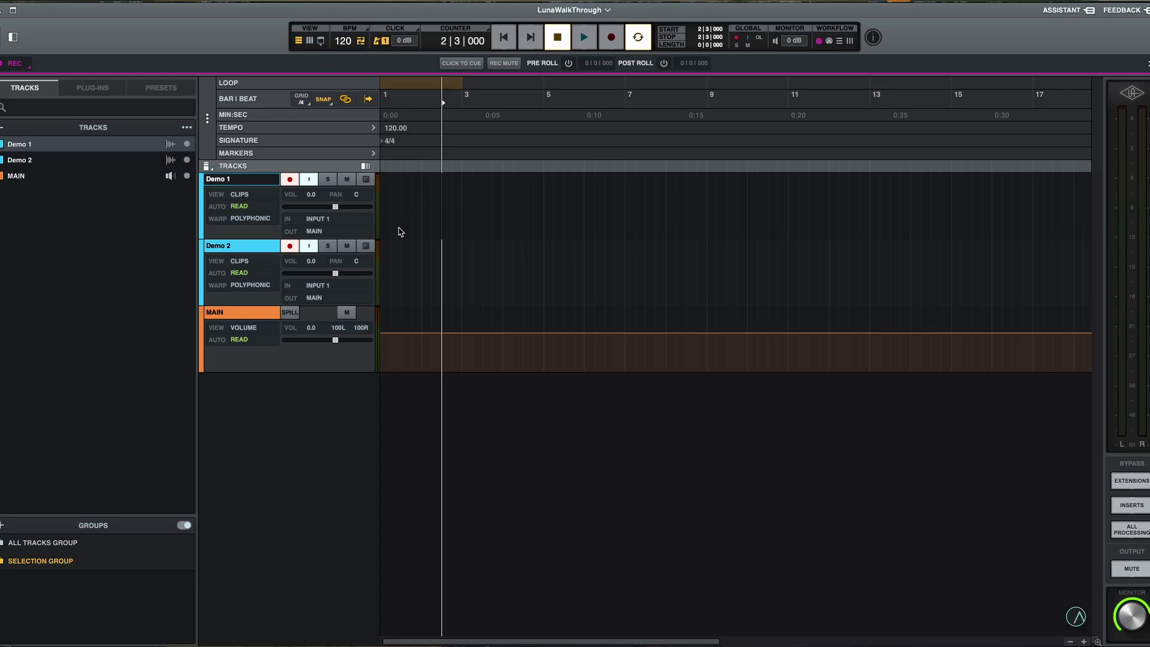
left_click(309, 180)
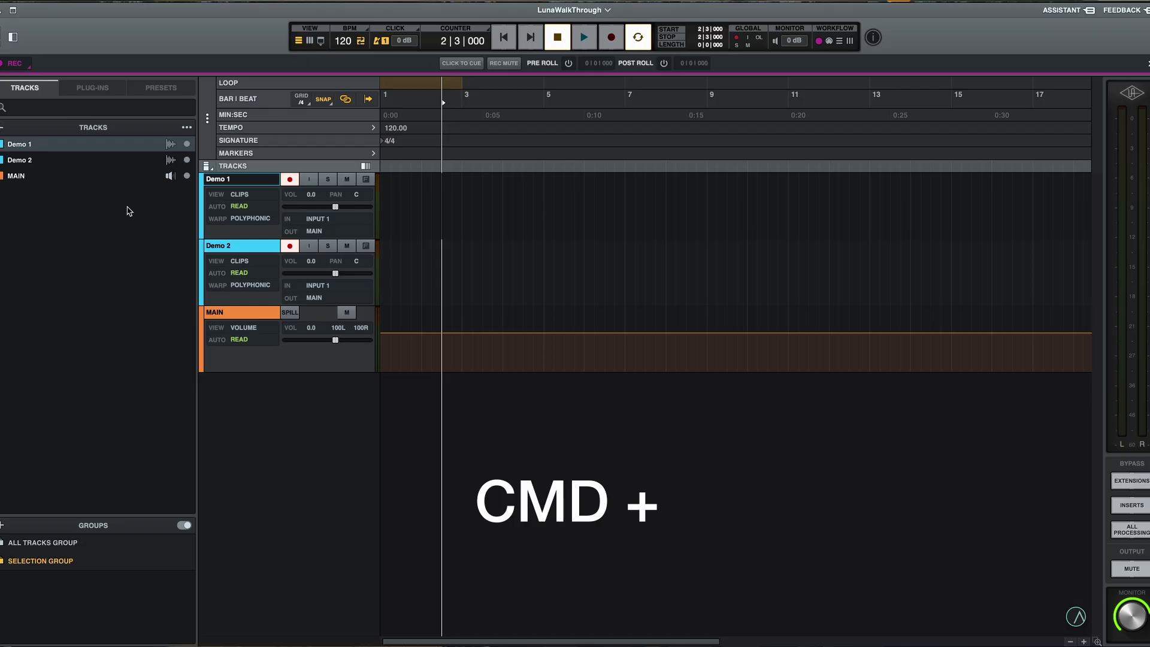
key("super+equal")
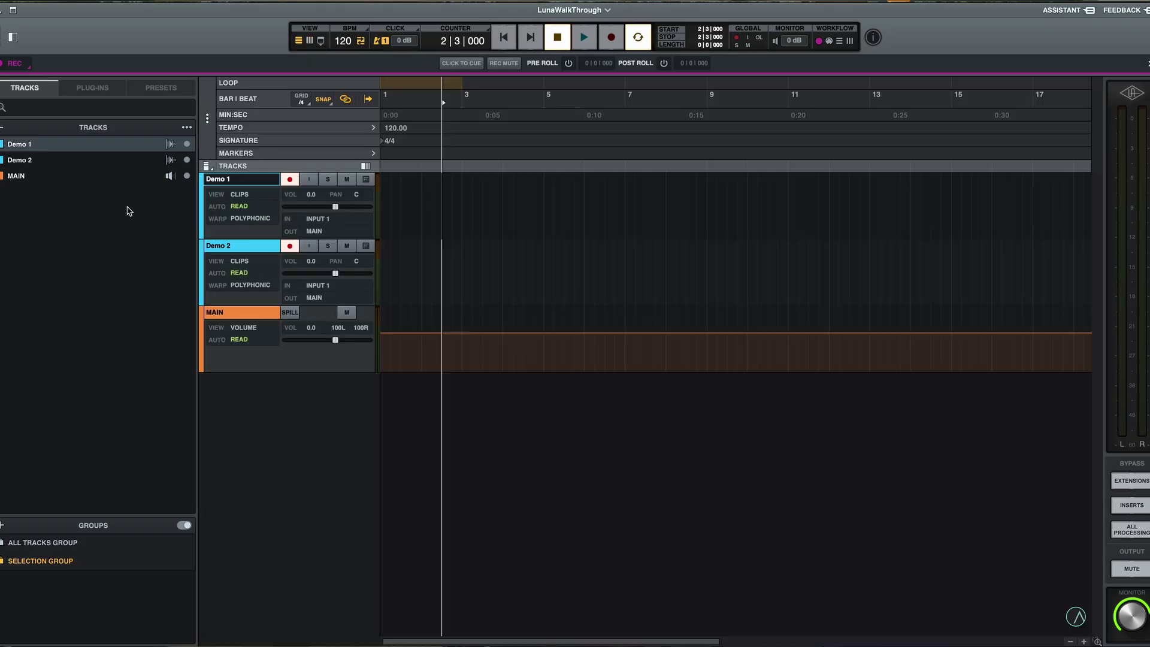
Open the Mixer view, scroll the channel strips, and jump back to the Inputs, utility and tape sections
key("super+equal")
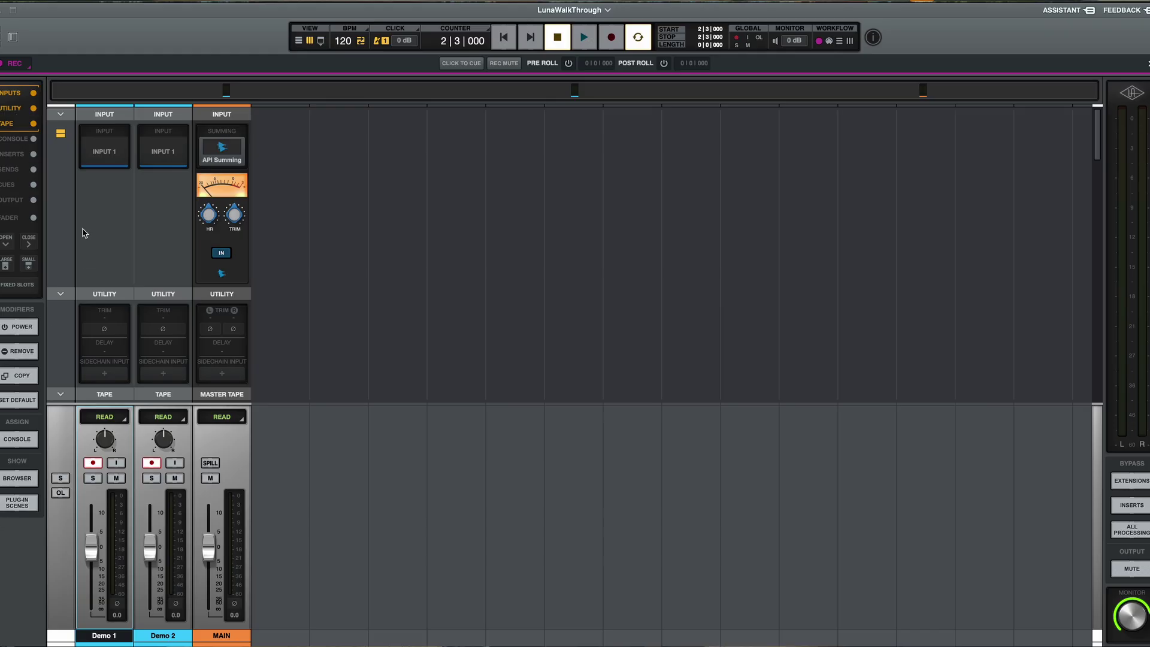
scroll(111, 178, "down", 5)
scroll(111, 178, "down", 10)
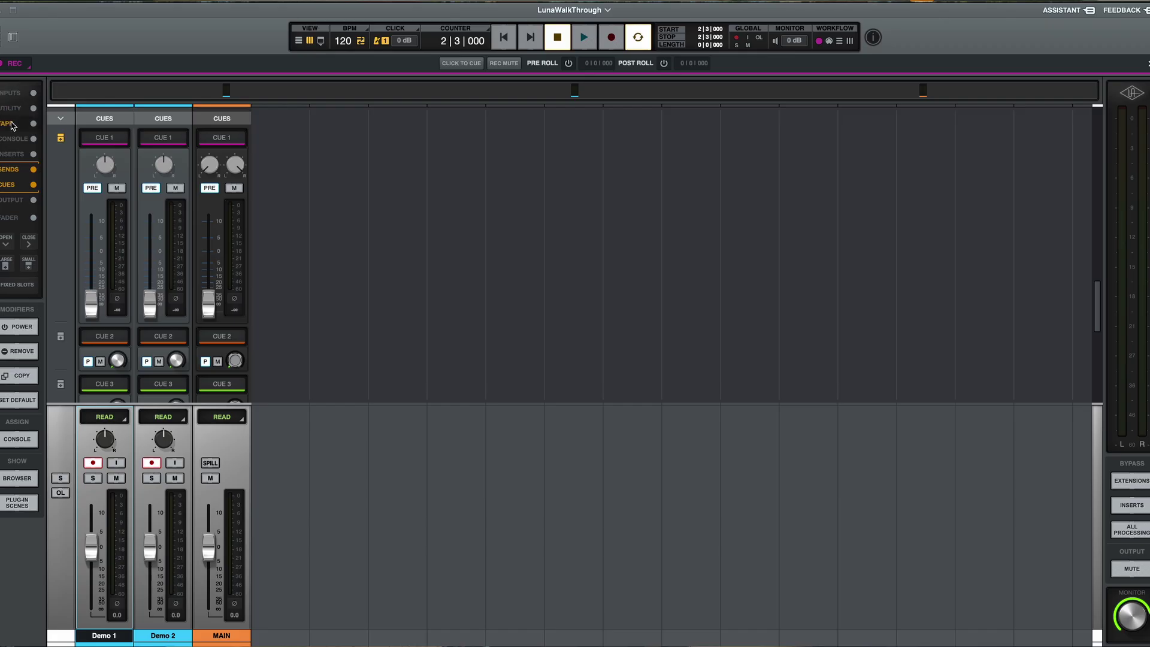
left_click(12, 94)
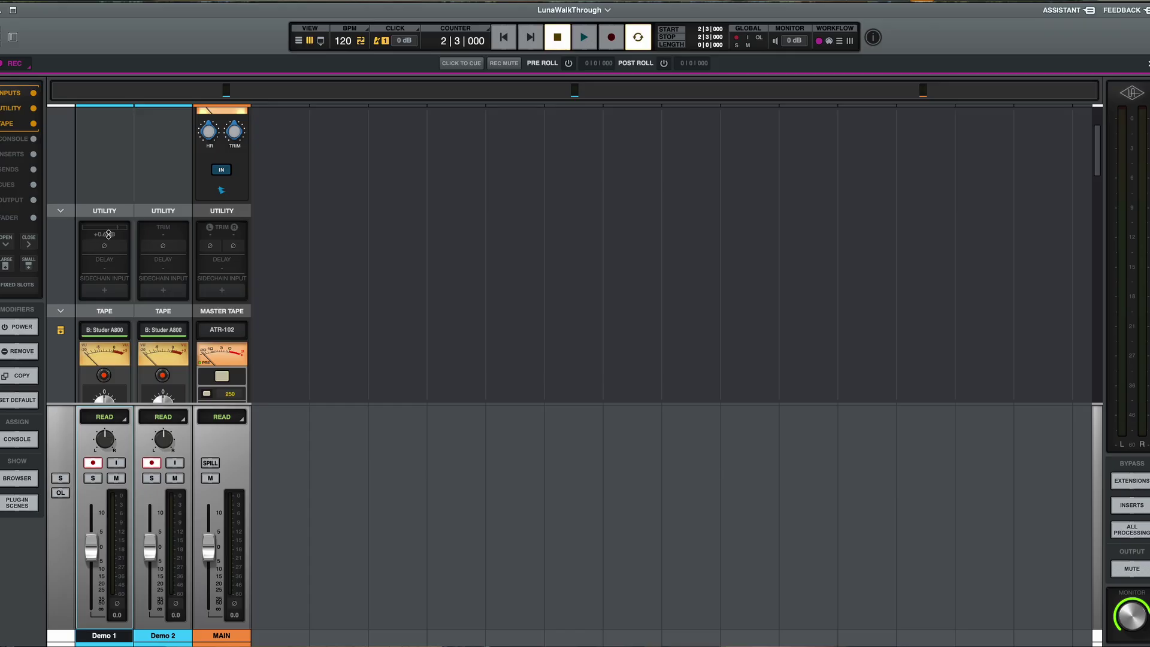
Flip Demo 1's polarity and restore it, then scroll the mixer to the tape and console sections
left_click(104, 246)
left_click(105, 246)
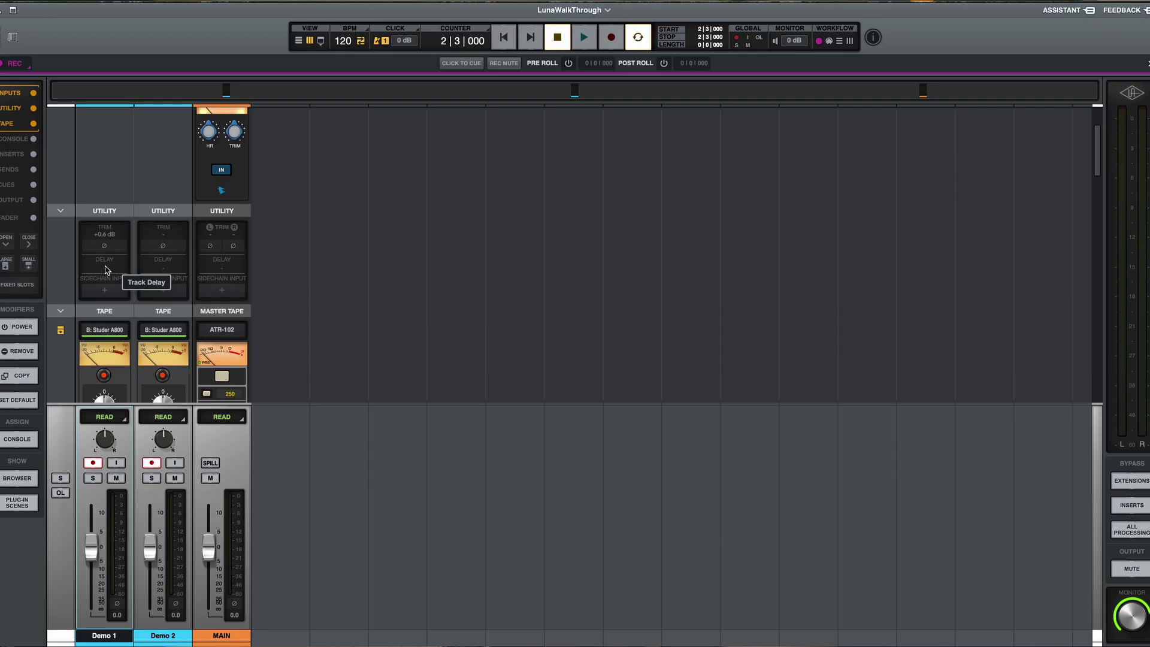
scroll(95, 272, "down", 3)
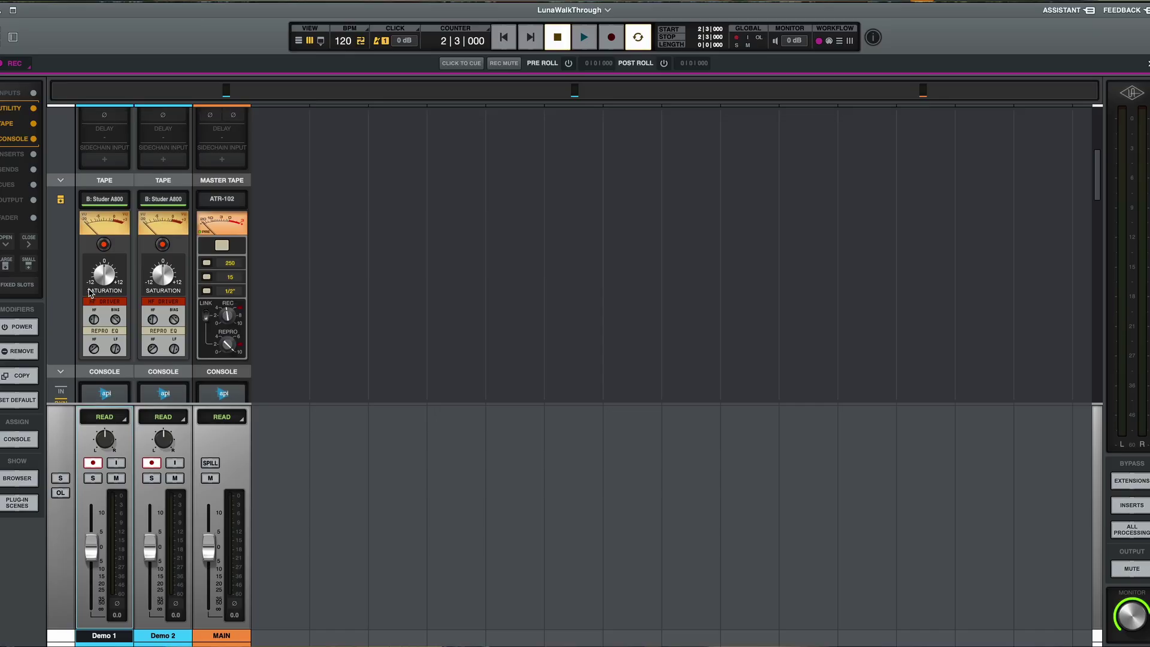
scroll(86, 290, "down", 1)
scroll(99, 230, "down", 1)
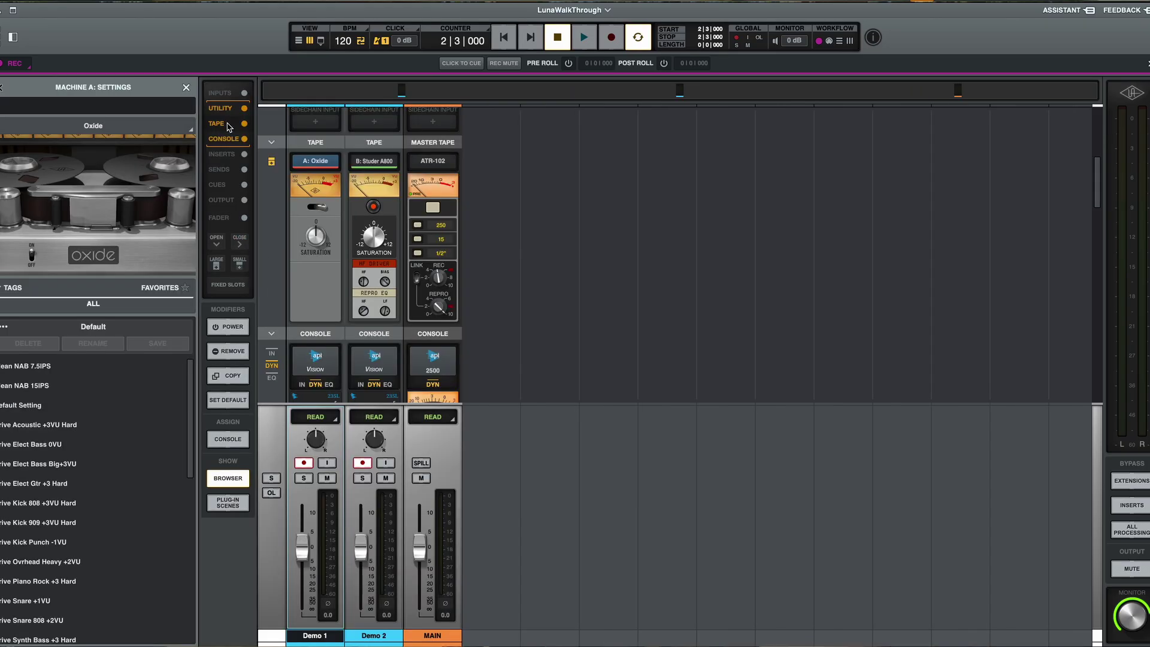
left_click(225, 140)
scroll(312, 201, "down", 2)
scroll(312, 201, "up", 1)
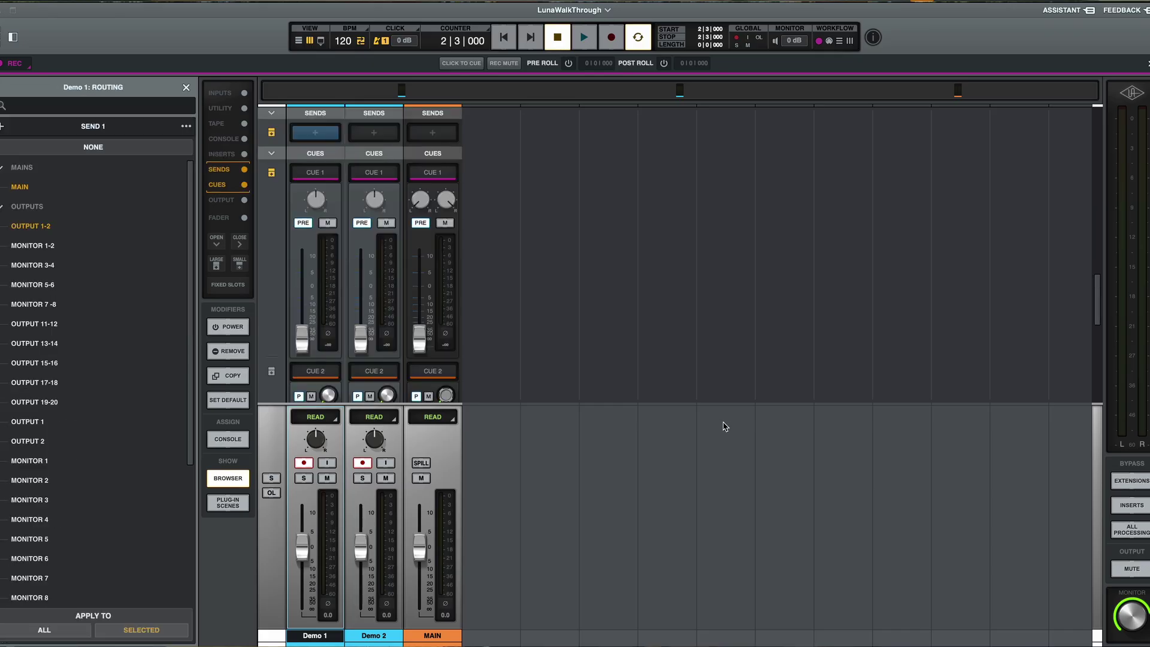
Show the Inserts and Output sections with the MAIN outputs and cue sends, then solo and unsolo Demo 1
left_click(222, 154)
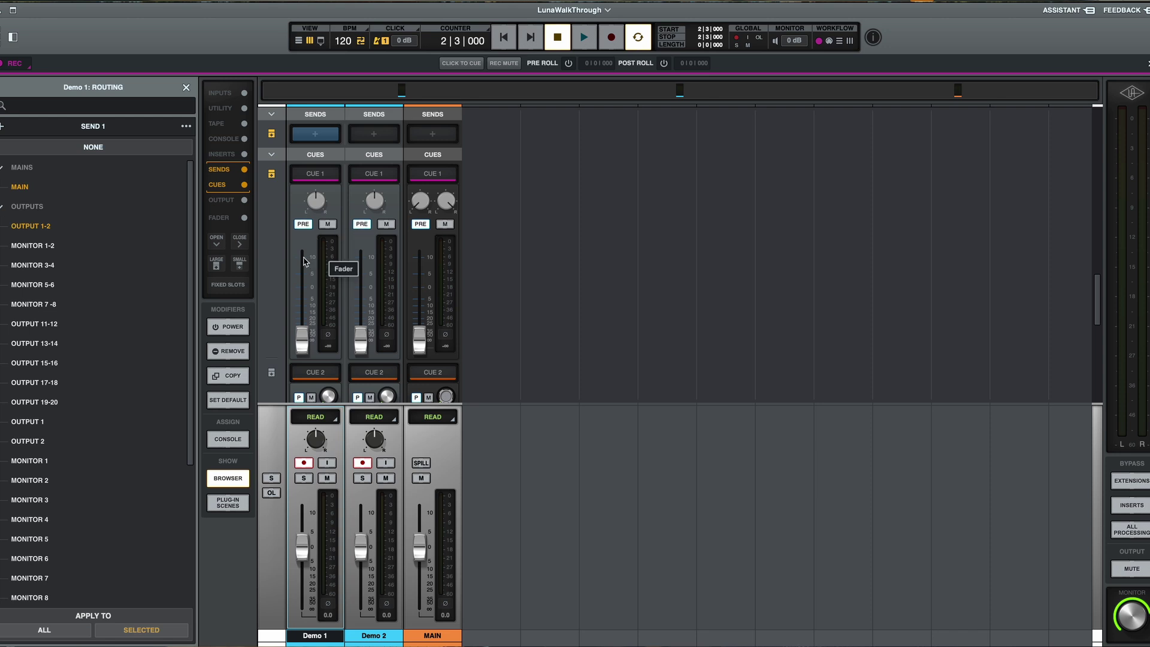
left_click(231, 201)
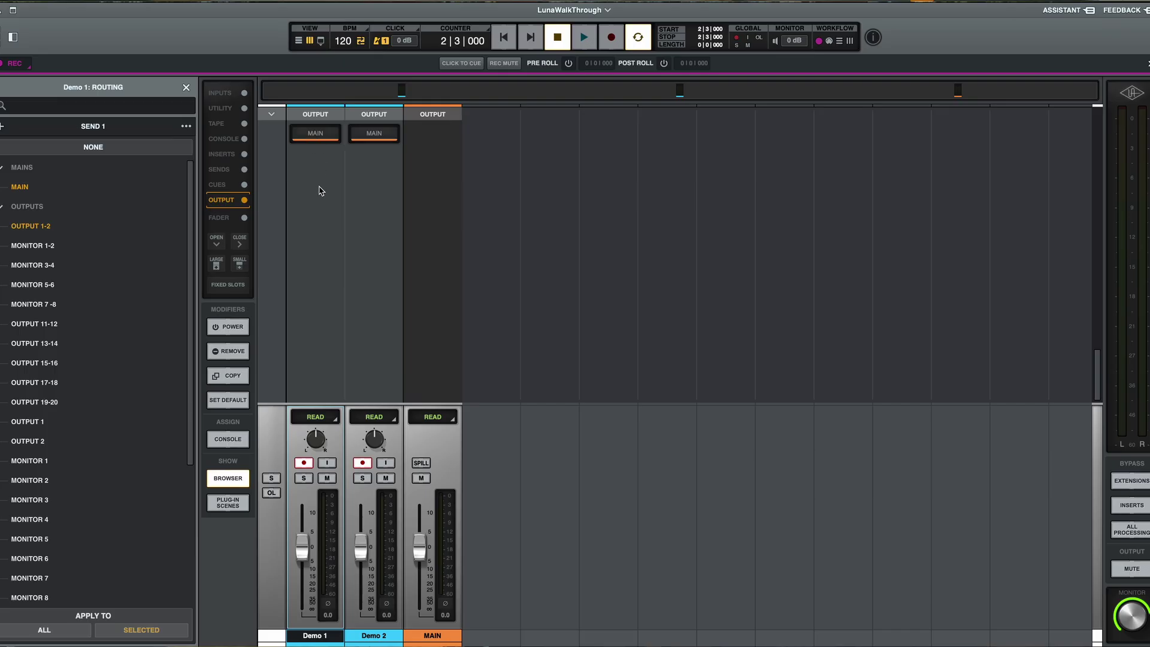
scroll(320, 189, "up", 10)
scroll(369, 380, "down", 10)
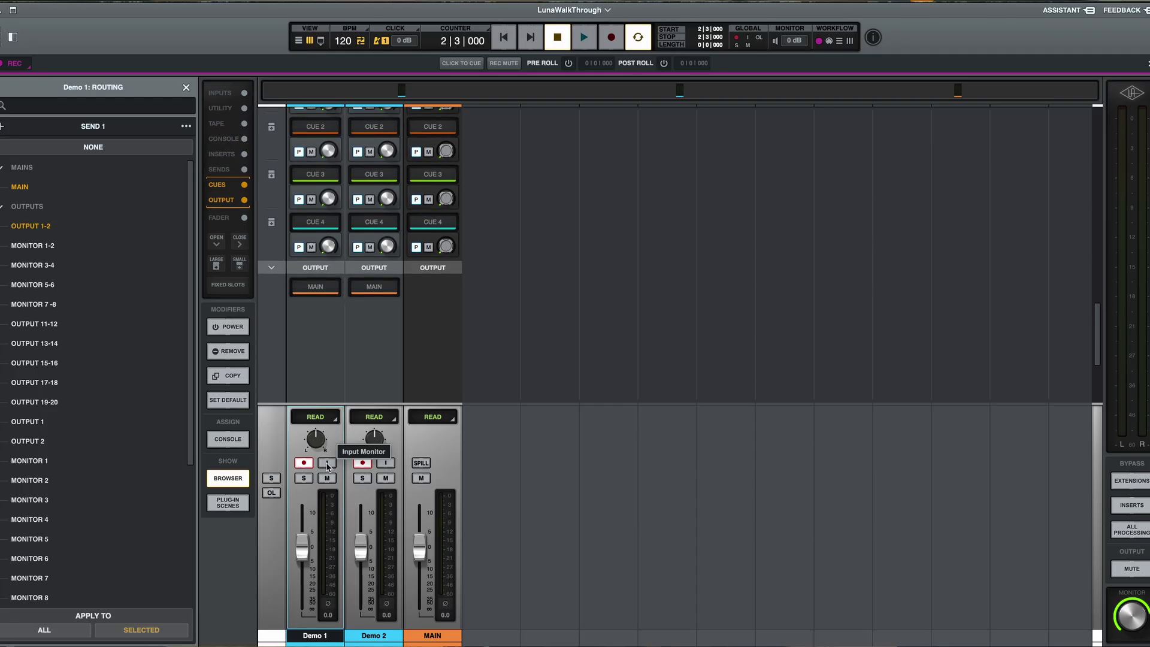
left_click(304, 477)
left_click(305, 477)
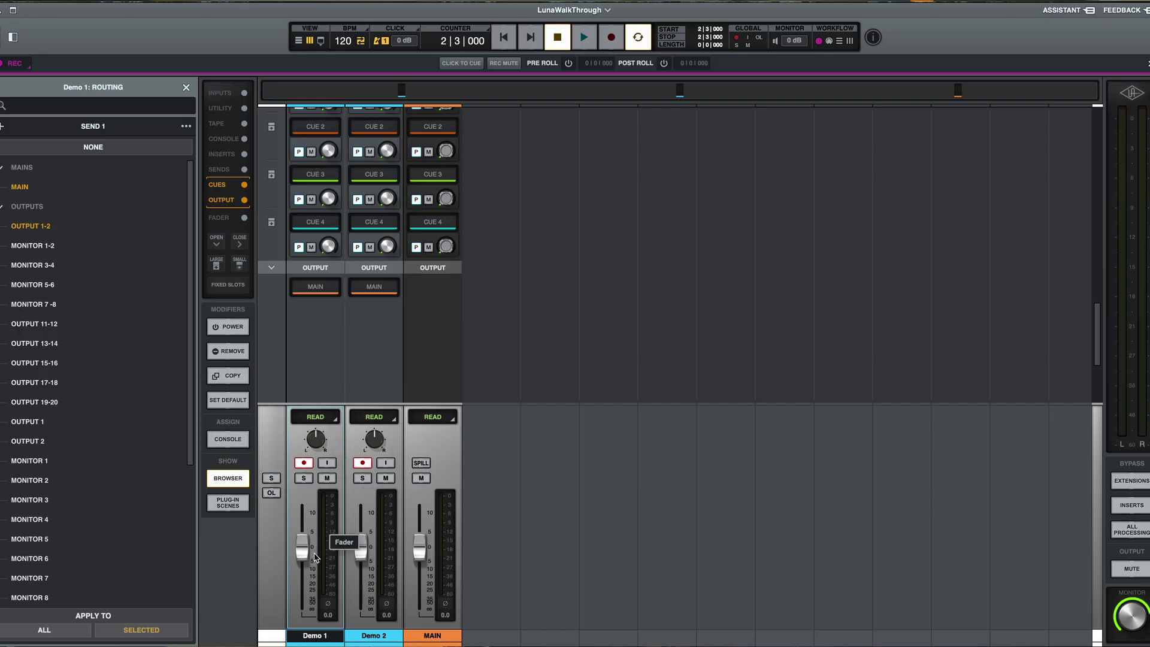